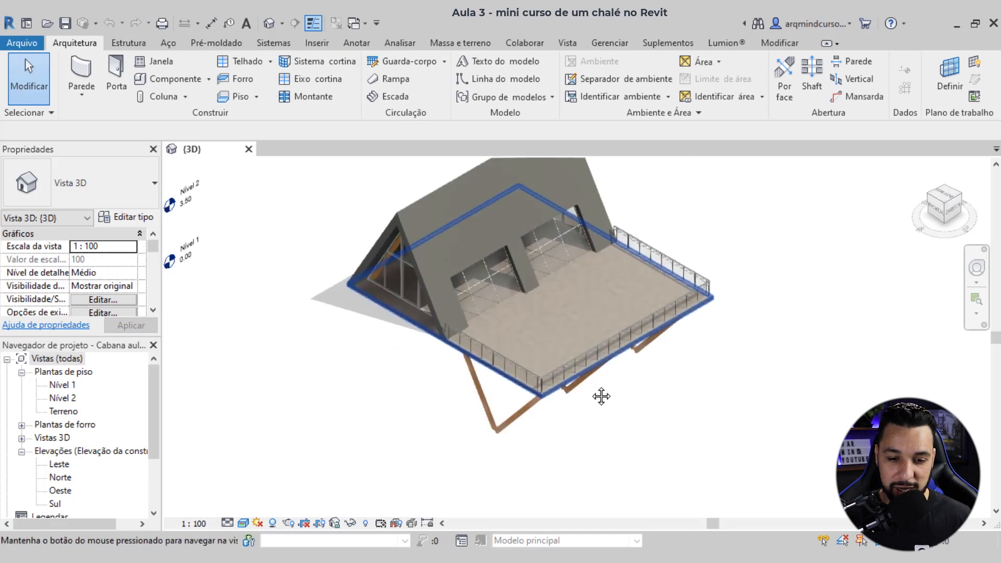
# Step: Examine the chalet, its deck railing and its inclined supports from several angles in the 3D view
pyautogui.keyDown('shift'); pyautogui.moveTo(493, 239); pyautogui.dragTo(652, 388, button='middle'); pyautogui.keyUp('shift')
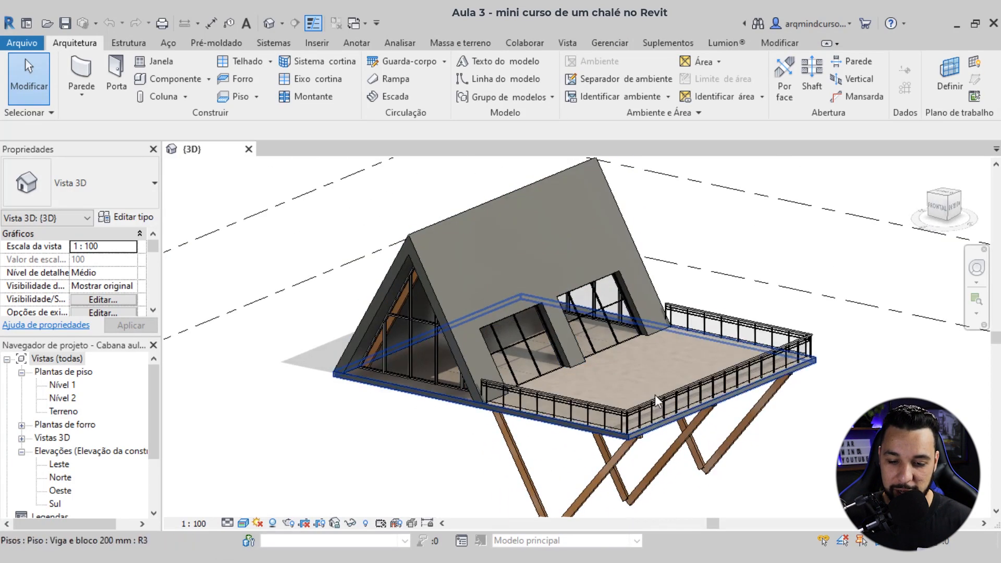
pyautogui.keyDown('shift'); pyautogui.moveTo(527, 456); pyautogui.dragTo(586, 421, button='middle'); pyautogui.keyUp('shift')
pyautogui.scroll(2, 477, 344)
pyautogui.keyDown('shift'); pyautogui.moveTo(477, 343); pyautogui.dragTo(415, 354, button='middle'); pyautogui.keyUp('shift')
pyautogui.scroll(3, 684, 305)
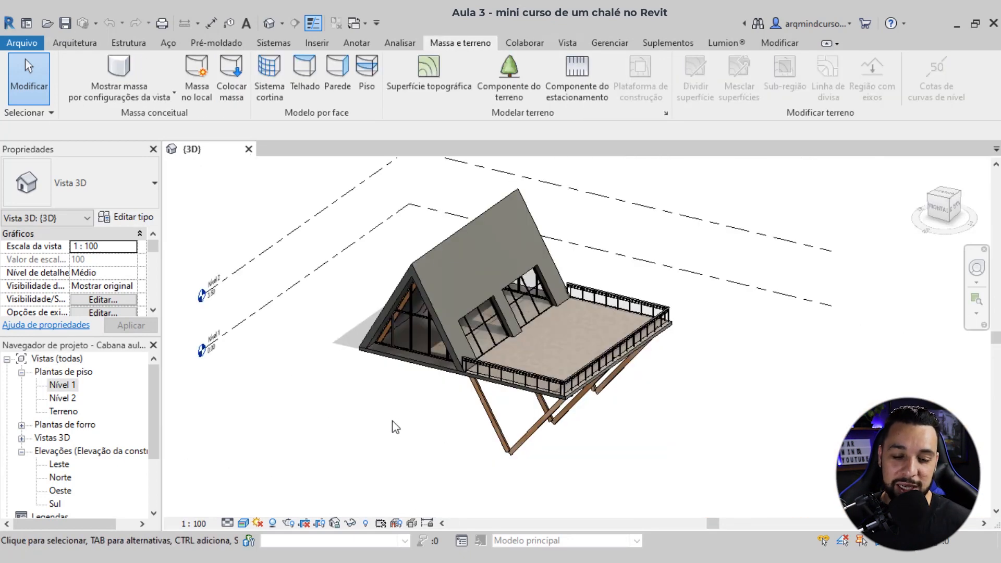
pyautogui.scroll(1, 393, 421)
pyautogui.keyDown('shift'); pyautogui.moveTo(391, 413); pyautogui.dragTo(449, 430, button='middle'); pyautogui.keyUp('shift')
pyautogui.scroll(-2, 430, 421)
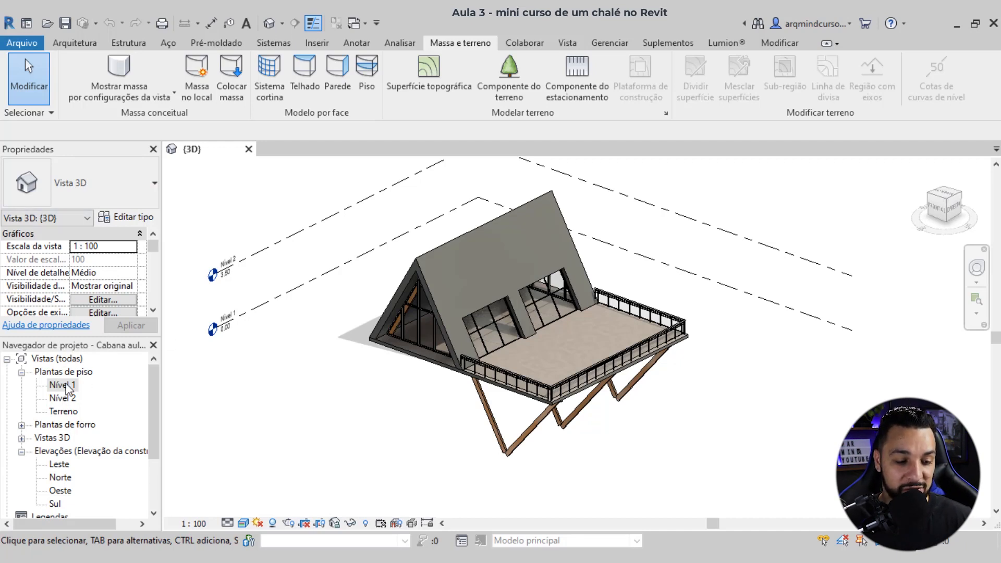
# Step: Open the Terreno floor plan and frame the chalet in it
pyautogui.click(24, 380)
pyautogui.click(21, 373)
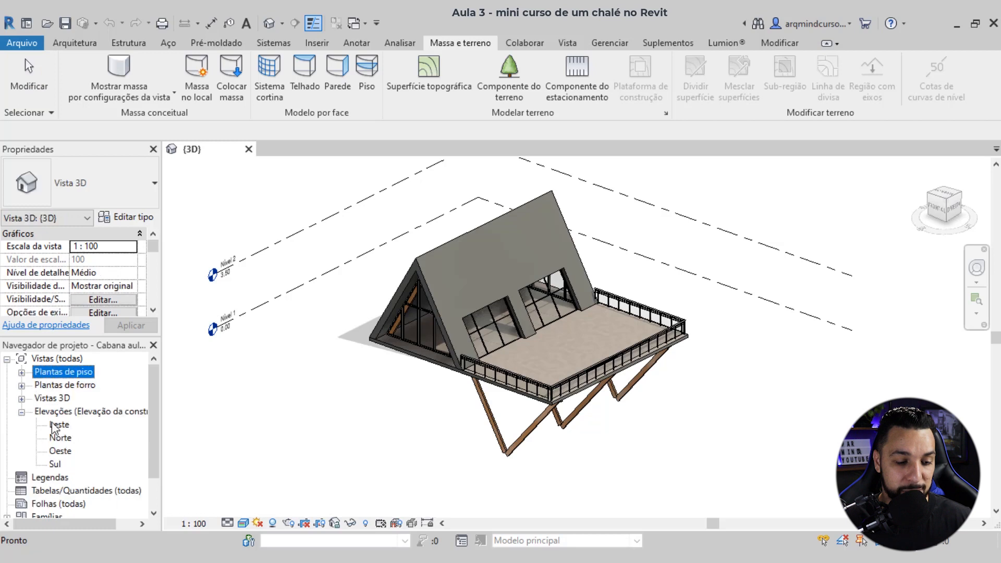
pyautogui.click(22, 412)
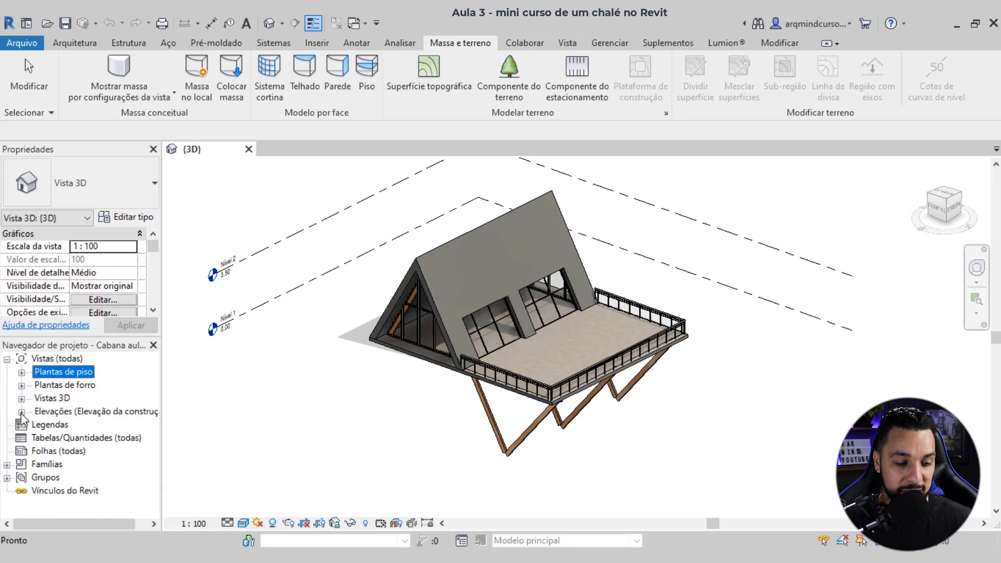
pyautogui.click(21, 373)
pyautogui.click(64, 412)
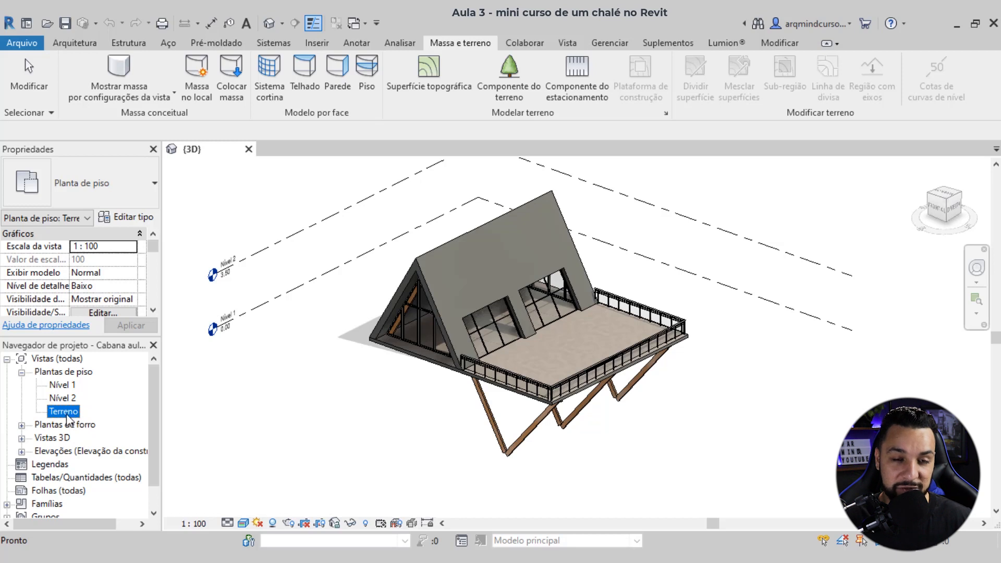
pyautogui.doubleClick(72, 416)
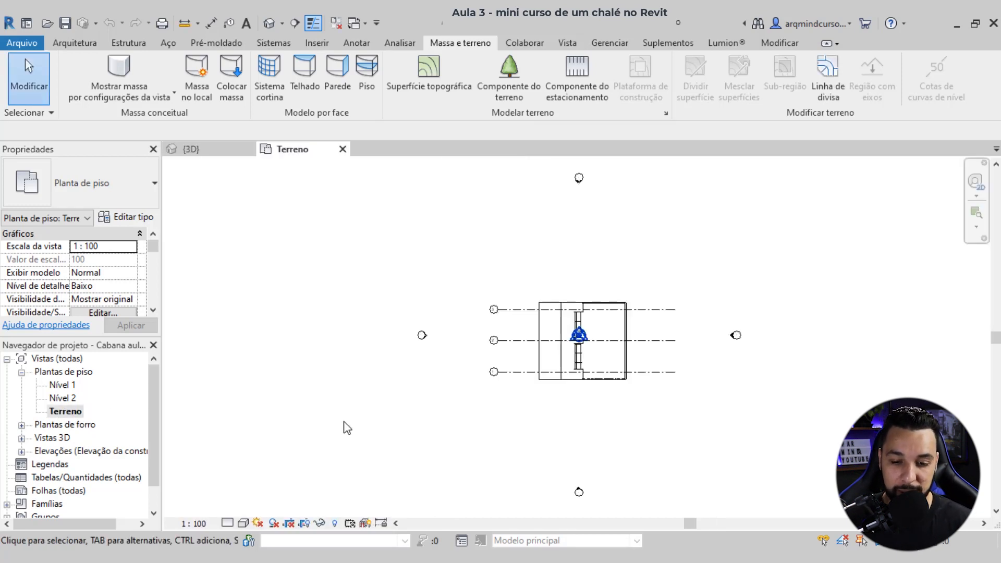
pyautogui.scroll(5, 649, 345)
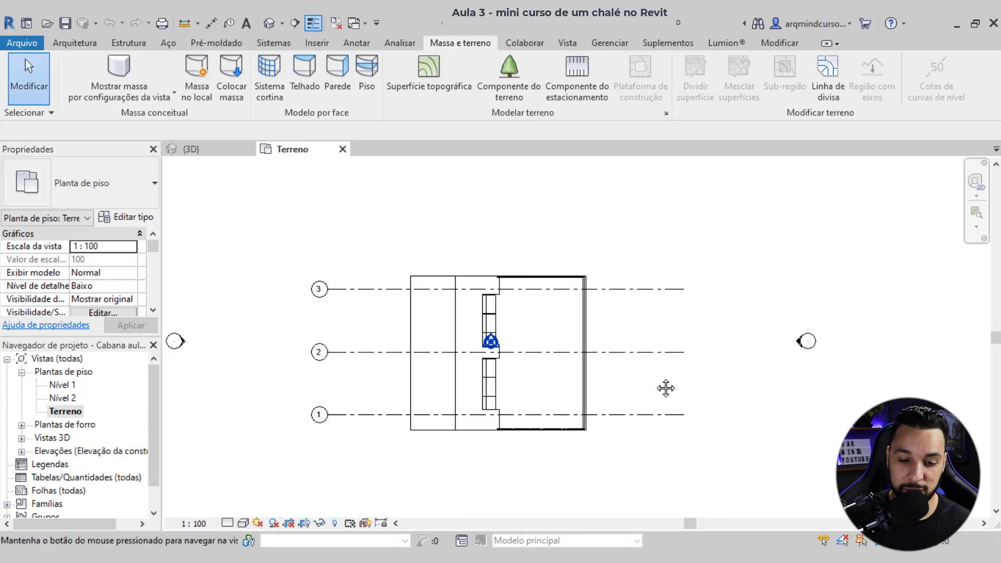
pyautogui.scroll(-1, 659, 384)
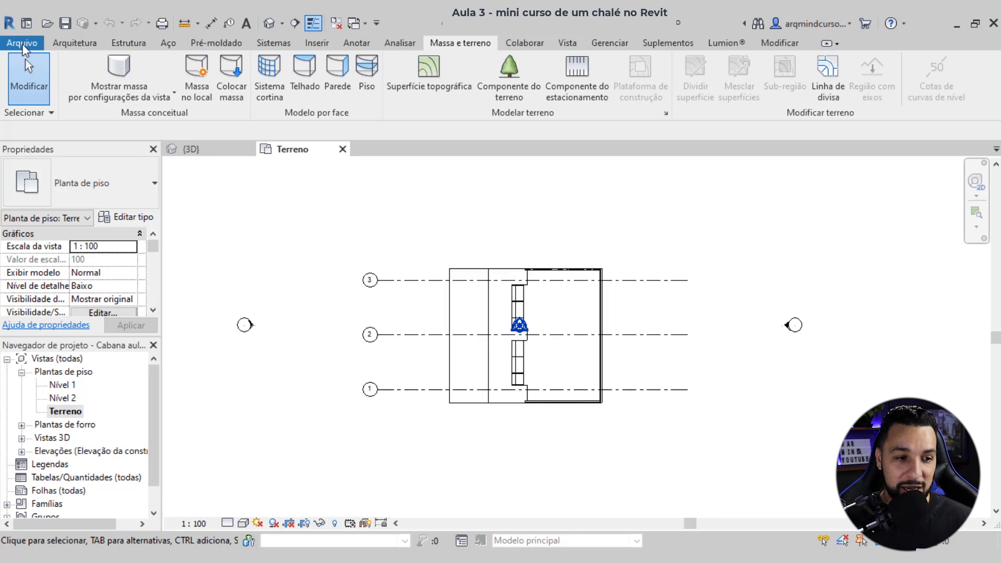
# Step: Start a topographic surface and place points at elevation -0.15 around the rear part of the chalet, opposite the deck
pyautogui.click(73, 42)
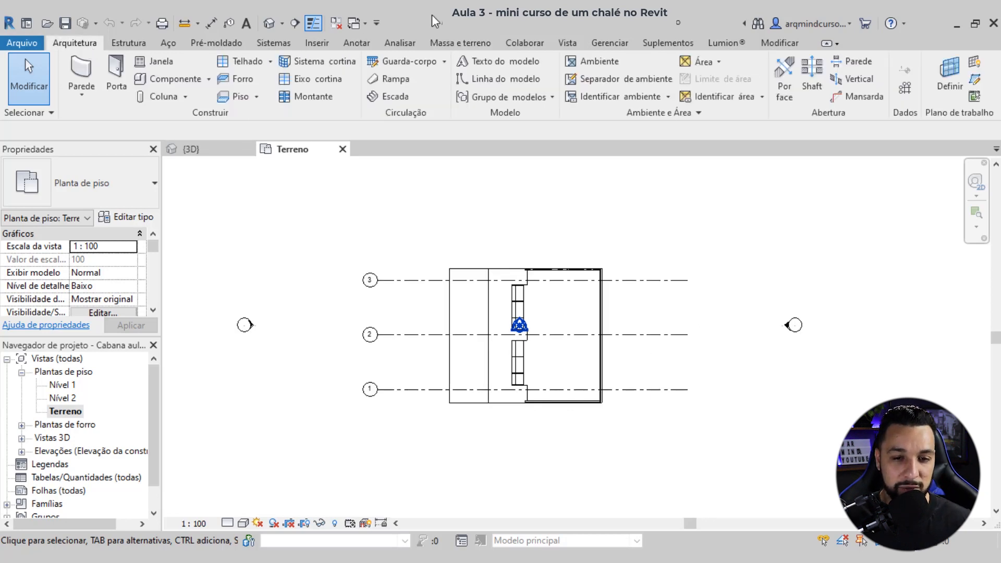
pyautogui.click(472, 46)
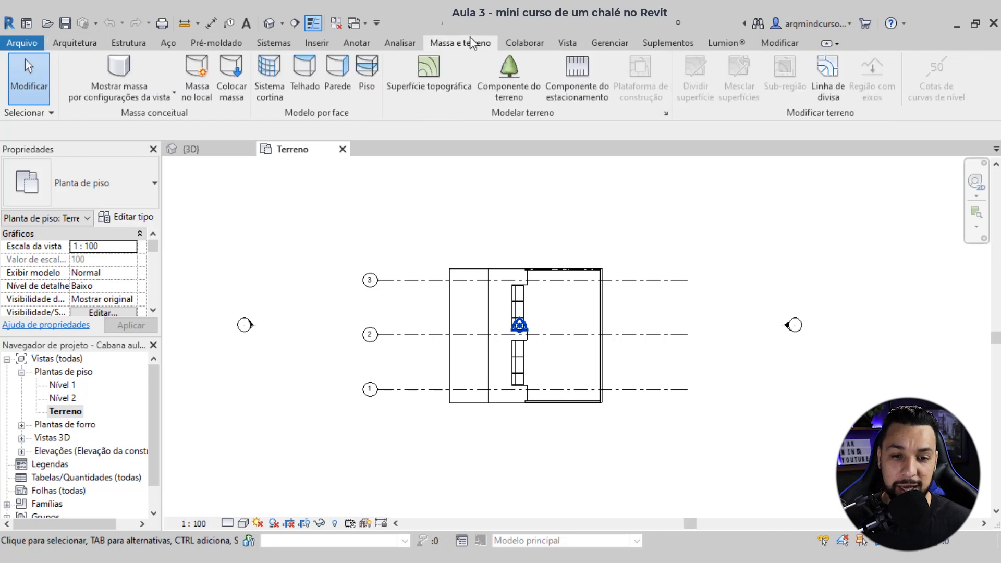
pyautogui.click(423, 86)
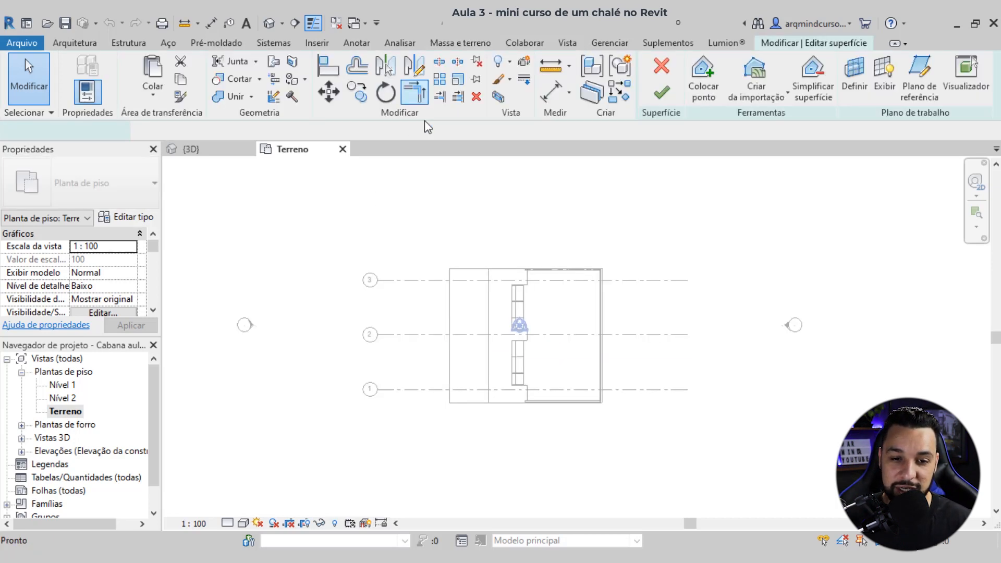
pyautogui.scroll(-1, 368, 237)
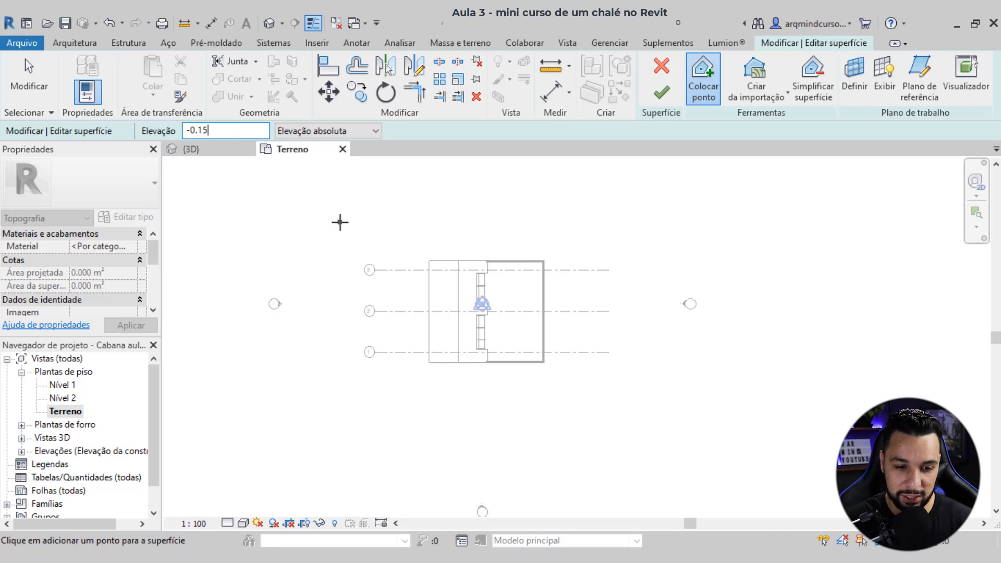
pyautogui.click(340, 221)
pyautogui.click(338, 286)
pyautogui.click(337, 347)
pyautogui.click(335, 399)
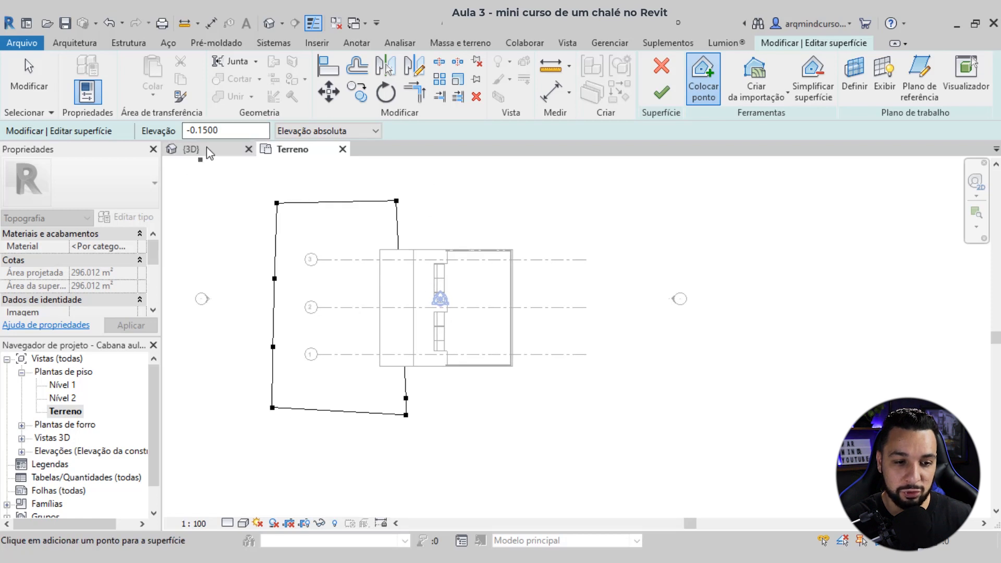
# Step: Tile the 3D view beside the Terreno plan and frame the chalet and the new surface in it
pyautogui.click(199, 151)
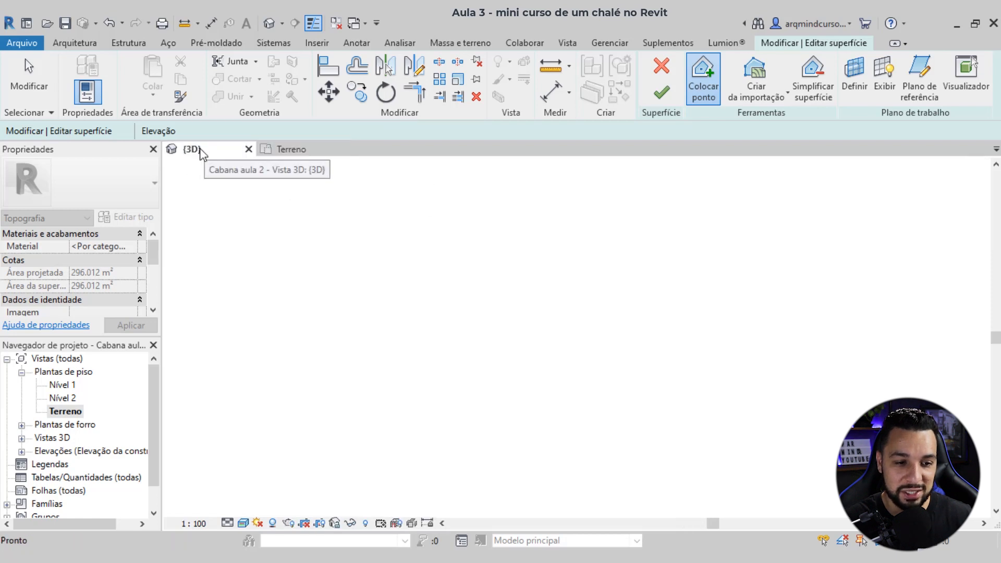
pyautogui.click(310, 150)
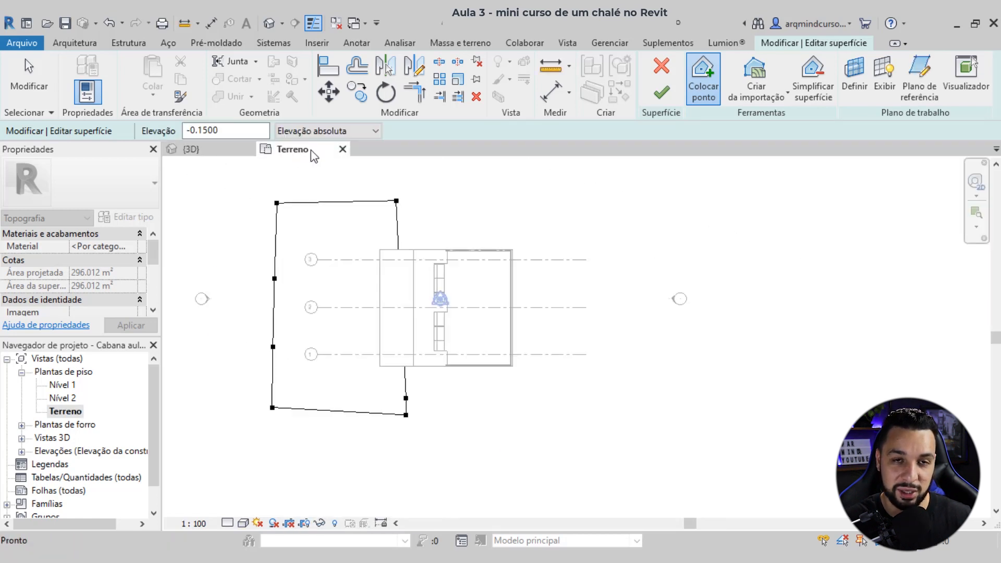
pyautogui.moveTo(202, 150); pyautogui.dragTo(594, 303)
pyautogui.scroll(-3, 724, 323)
pyautogui.keyDown('shift'); pyautogui.moveTo(724, 323); pyautogui.dragTo(761, 338, button='middle'); pyautogui.keyUp('shift')
pyautogui.scroll(2, 761, 338)
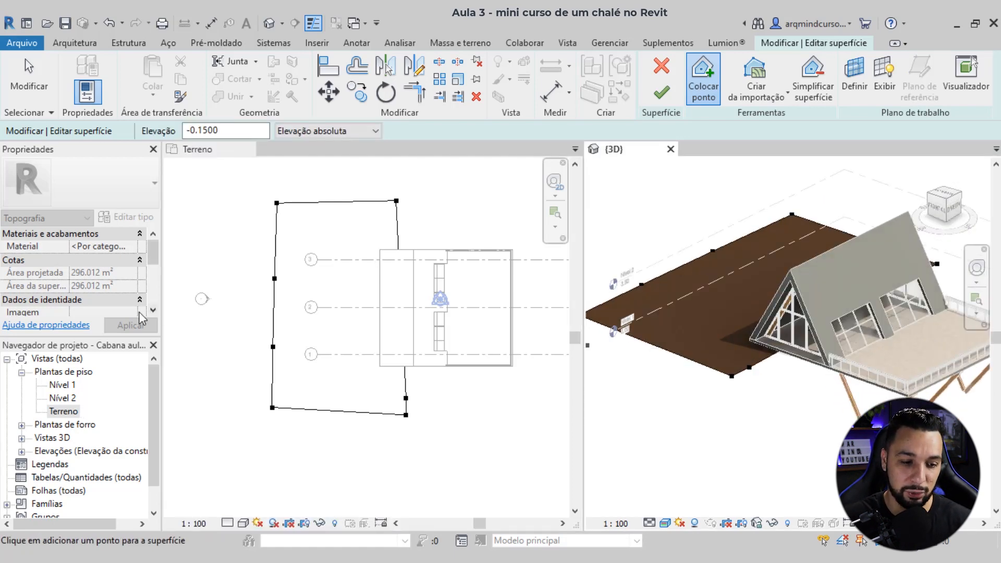
# Step: Place surface points at elevation -4.0 on both sides of the chalet, near where the deck begins
pyautogui.scroll(1, 413, 268)
pyautogui.click(417, 318)
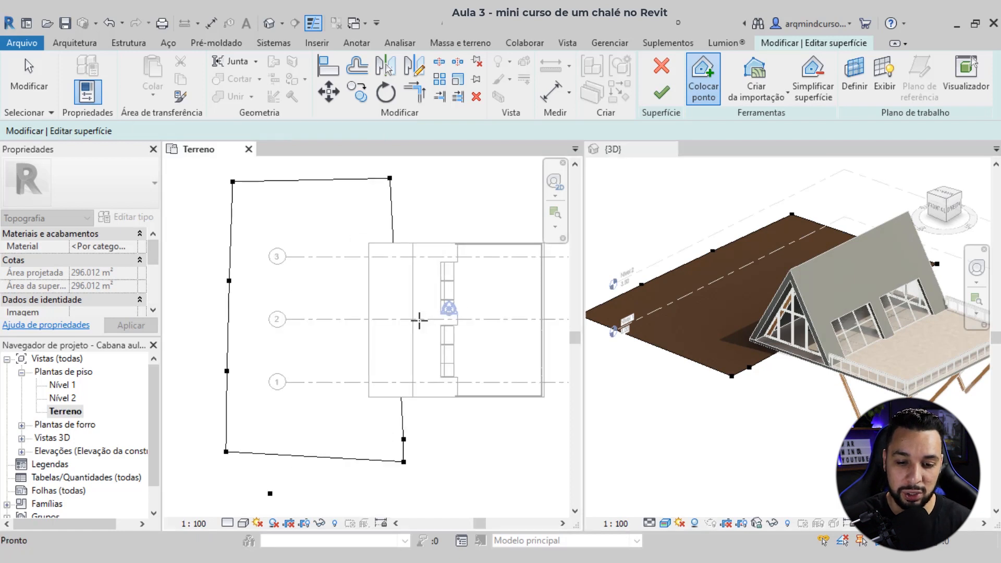
pyautogui.scroll(-2, 417, 317)
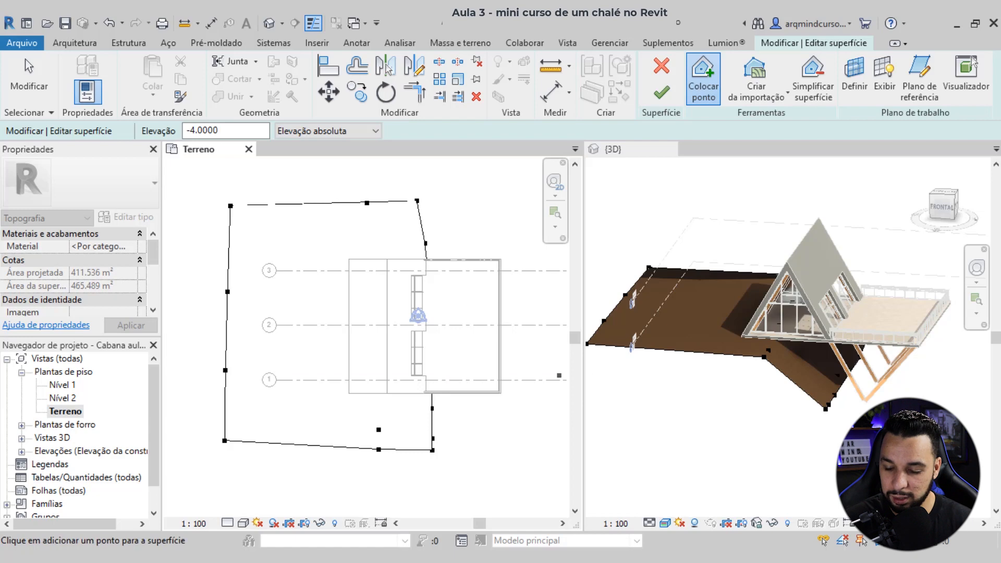
pyautogui.keyDown('shift'); pyautogui.moveTo(801, 416); pyautogui.dragTo(853, 422, button='middle'); pyautogui.keyUp('shift')
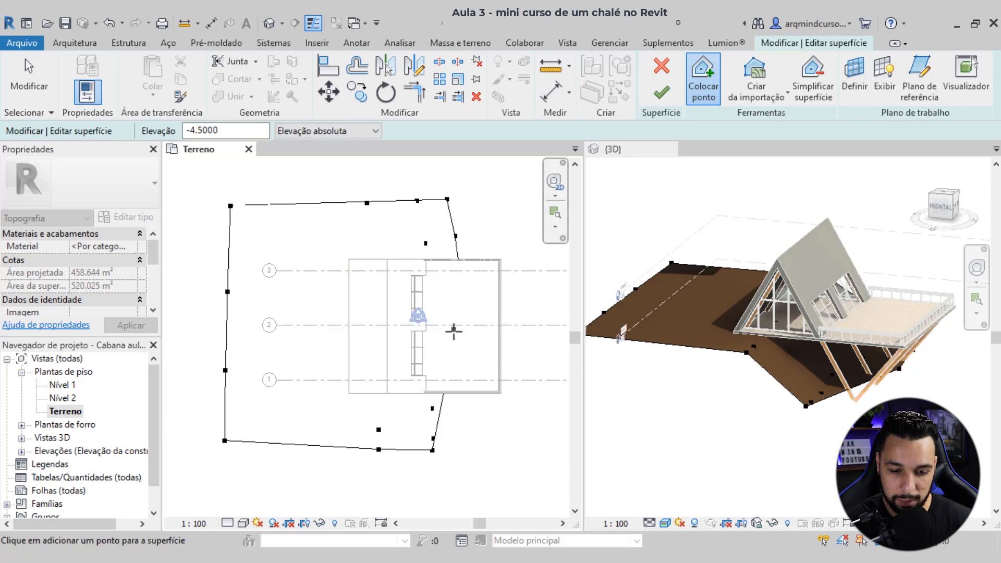
# Step: Add surface points at elevation -4.5 beside the deck, on the side past grid 1
pyautogui.click(462, 347)
pyautogui.click(459, 403)
pyautogui.click(460, 444)
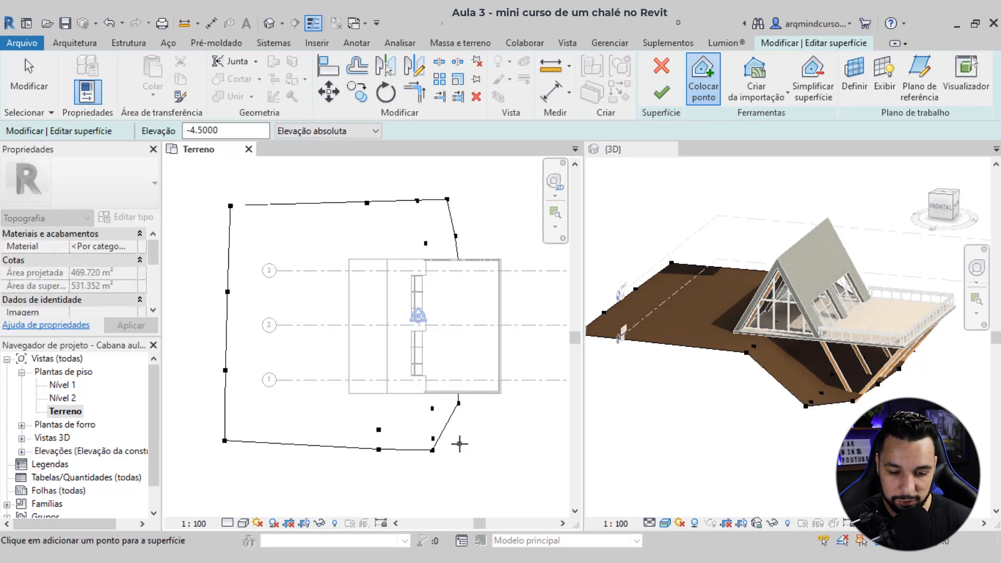
pyautogui.click(463, 454)
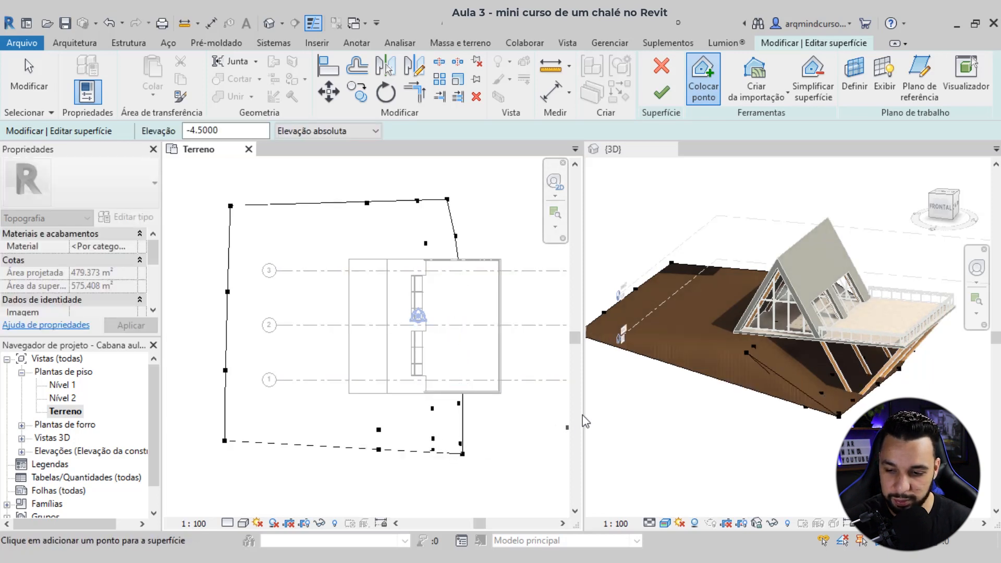
# Step: Place a line of surface points at elevation -4.5 just beyond the deck's outer edge, from past grid 3 to past grid 1
pyautogui.moveTo(522, 313); pyautogui.dragTo(423, 313, button='middle')
pyautogui.scroll(-1, 423, 313)
pyautogui.click(410, 221)
pyautogui.click(414, 262)
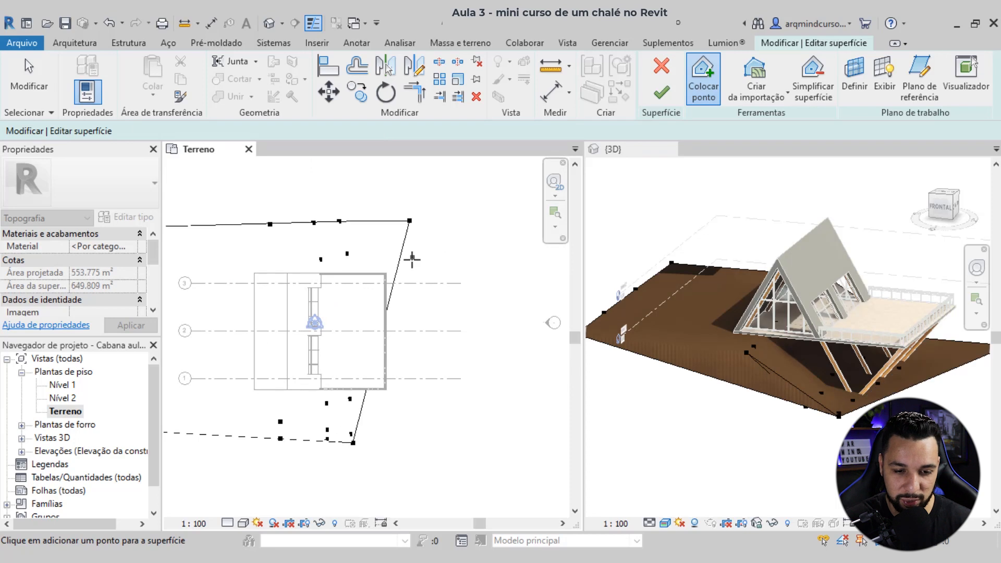
pyautogui.click(428, 314)
pyautogui.click(432, 372)
pyautogui.click(431, 411)
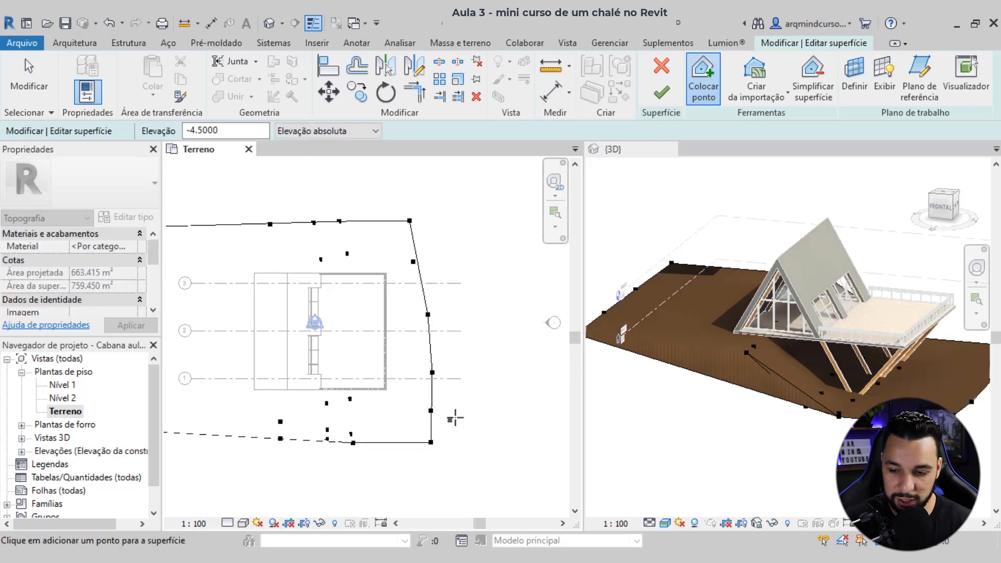
pyautogui.click(431, 442)
pyautogui.keyDown('shift'); pyautogui.moveTo(792, 422); pyautogui.dragTo(831, 424, button='middle'); pyautogui.keyUp('shift')
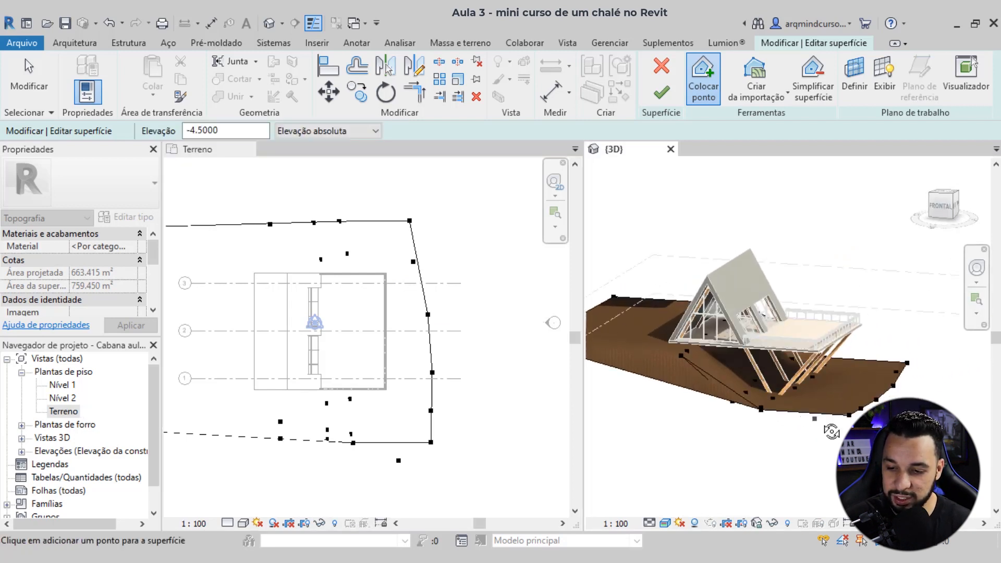
# Step: Set the point elevation to -5.0, place an outermost row of points farther beyond the deck, and stop placing points
pyautogui.click(244, 130)
pyautogui.moveTo(245, 129); pyautogui.dragTo(191, 131)
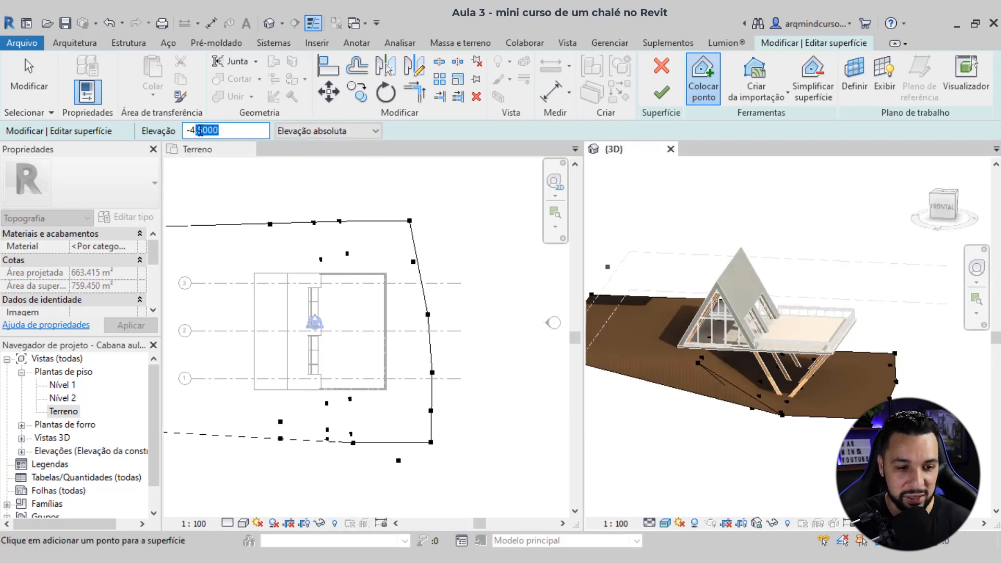
pyautogui.write('5')
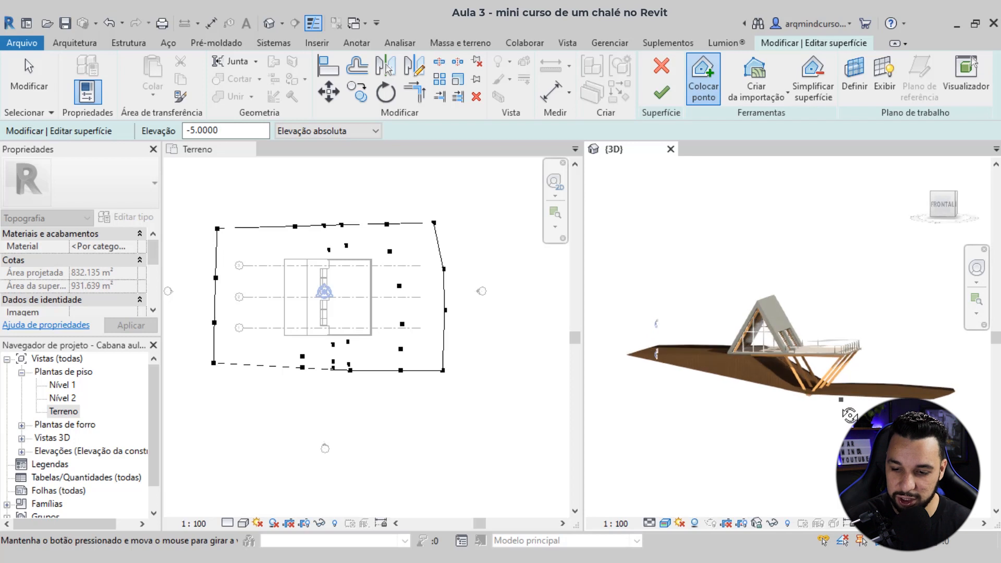
pyautogui.keyDown('shift'); pyautogui.moveTo(849, 413); pyautogui.dragTo(877, 415, button='middle'); pyautogui.keyUp('shift')
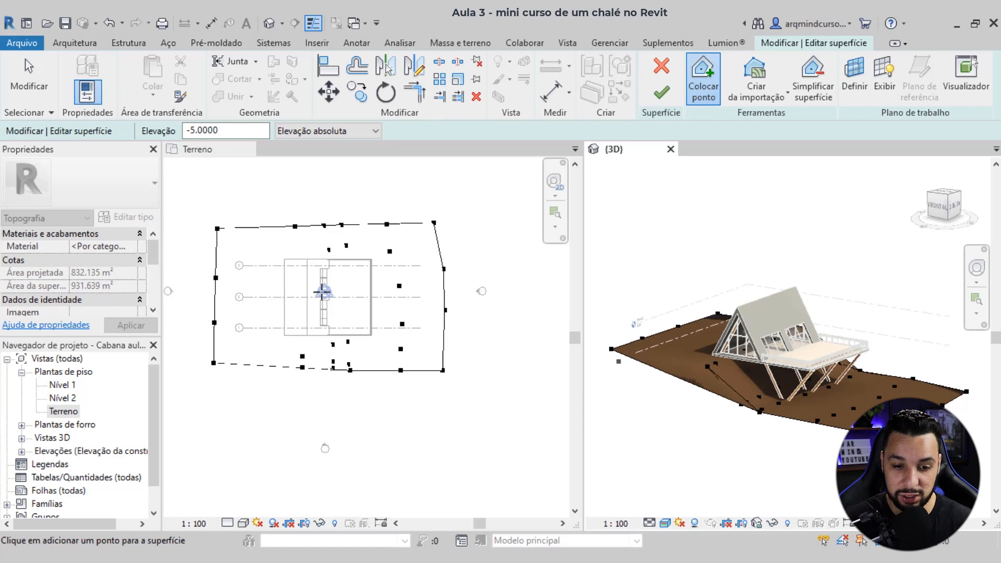
pyautogui.scroll(2, 324, 292)
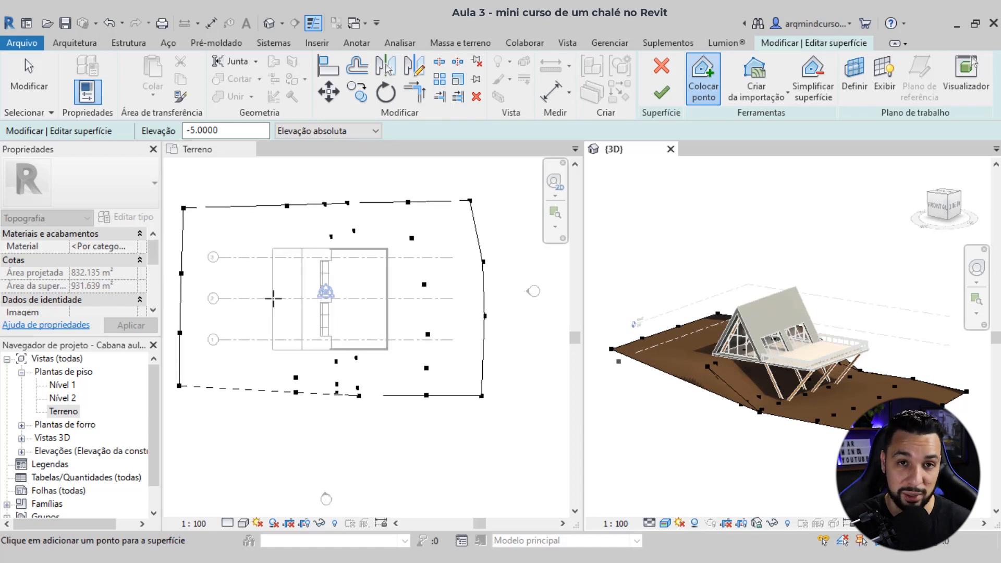
pyautogui.press('Escape')
pyautogui.press('Escape')
pyautogui.scroll(-2, 292, 313)
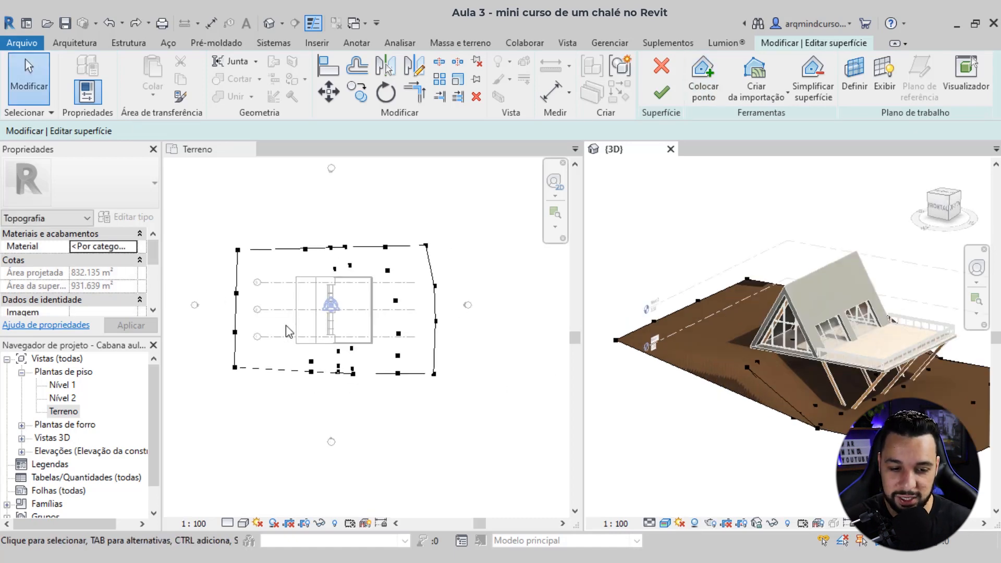
# Step: Place a row of surface points at elevation 1.0 behind the chalet, outside the existing rear boundary, and finish placing points
pyautogui.scroll(2, 248, 294)
pyautogui.click(704, 78)
pyautogui.doubleClick(186, 130)
pyautogui.write('1')
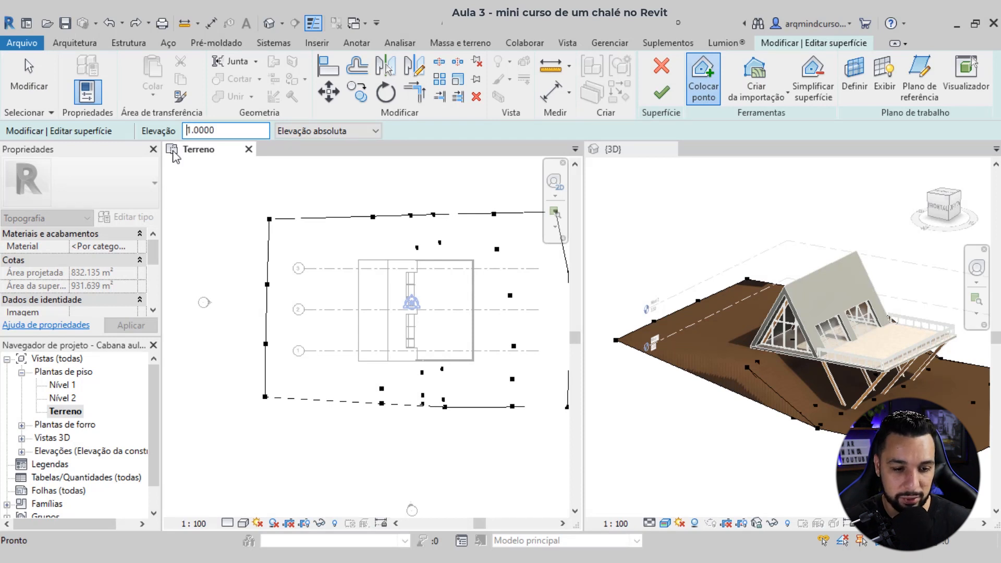
pyautogui.click(234, 216)
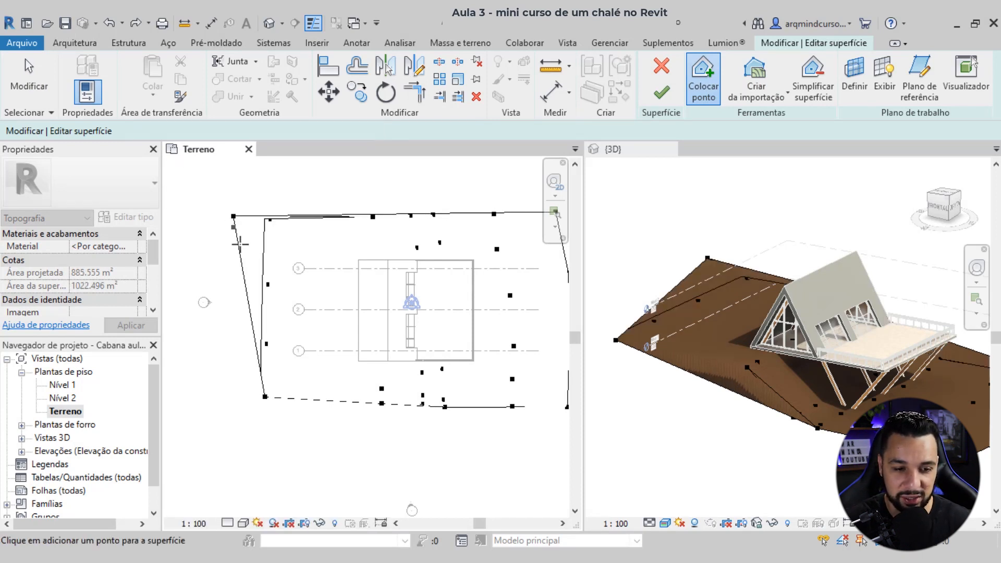
pyautogui.click(225, 276)
pyautogui.click(224, 346)
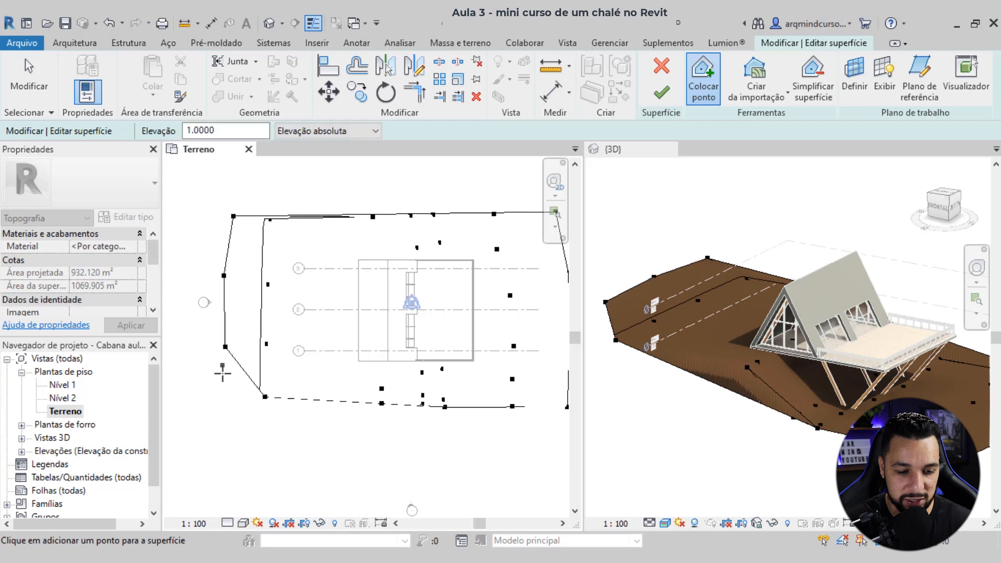
pyautogui.click(214, 378)
pyautogui.click(218, 399)
pyautogui.keyDown('shift'); pyautogui.moveTo(639, 389); pyautogui.dragTo(751, 444, button='middle'); pyautogui.keyUp('shift')
pyautogui.press('Escape')
pyautogui.scroll(-4, 466, 240)
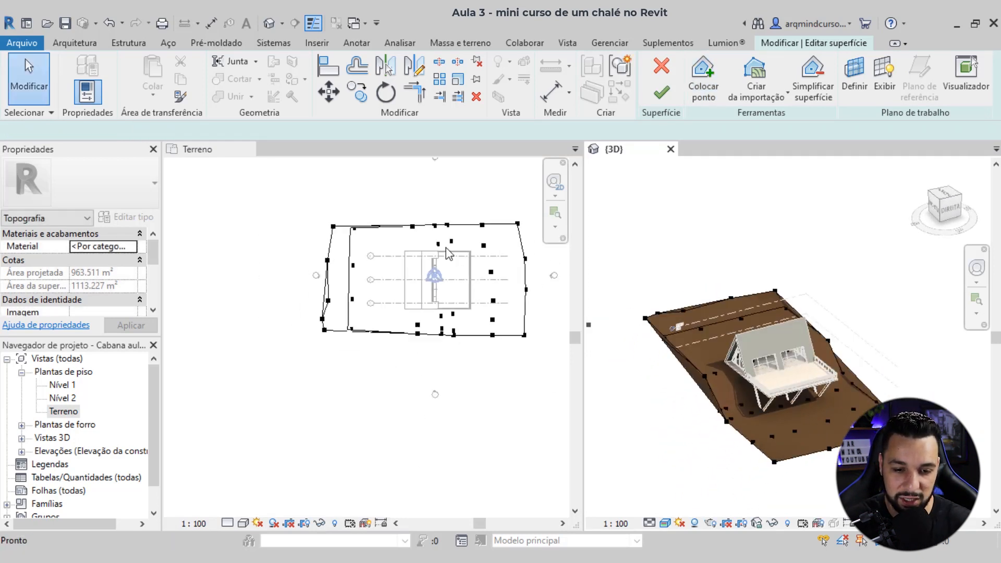
# Step: Select the boundary points along the terrain's upper edge in plan and move them perpendicularly outward, away from the chalet
pyautogui.click(446, 249)
pyautogui.moveTo(490, 228); pyautogui.dragTo(445, 238, button='middle')
pyautogui.scroll(3, 451, 224)
pyautogui.moveTo(507, 205); pyautogui.dragTo(159, 260)
pyautogui.press('m')
pyautogui.press('v')
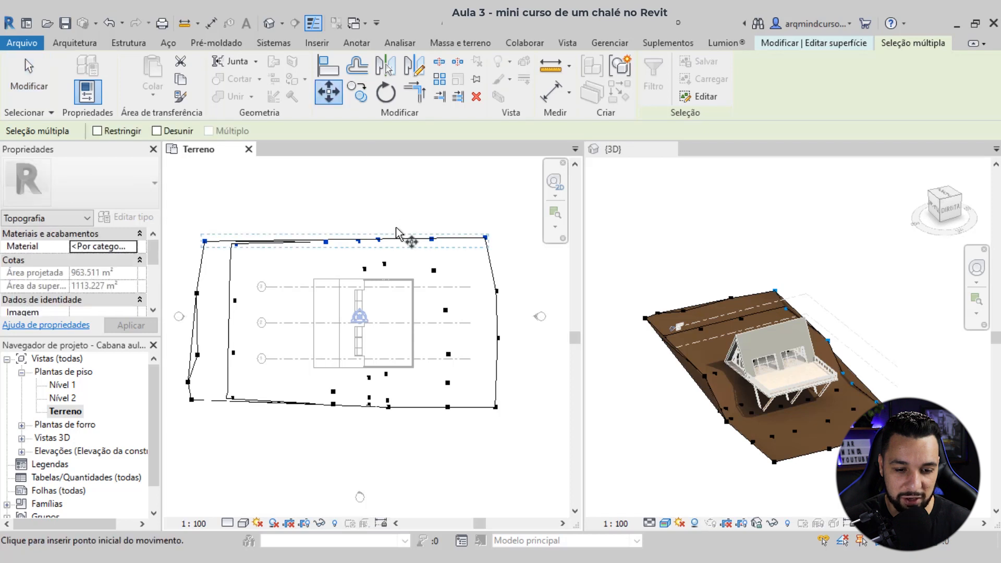
pyautogui.click(379, 237)
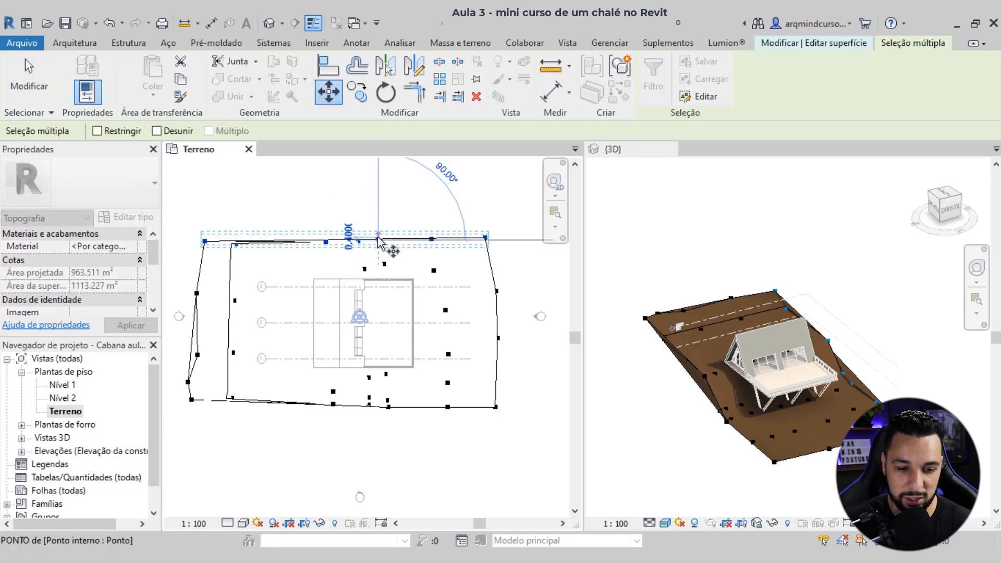
pyautogui.click(376, 205)
# Step: Select the row of points along the terrain's lower edge in plan and move it straight outward, away from the chalet
pyautogui.scroll(-1, 442, 338)
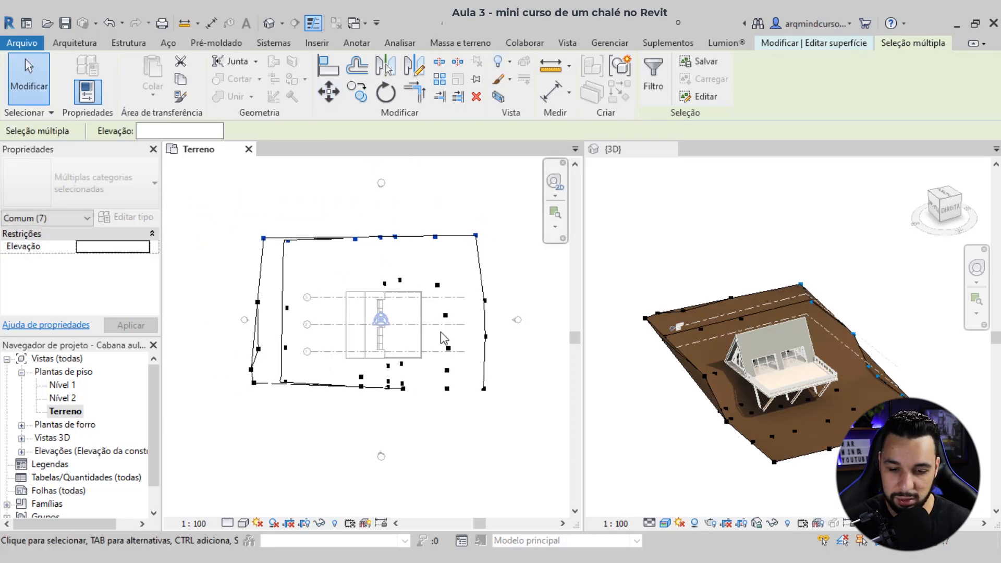
pyautogui.moveTo(441, 333); pyautogui.dragTo(464, 292, button='middle')
pyautogui.moveTo(526, 353); pyautogui.dragTo(261, 343)
pyautogui.moveTo(427, 348); pyautogui.dragTo(424, 374)
# Step: Move the outermost row of points at elevation -5.0 farther beyond the deck and finish editing the surface
pyautogui.moveTo(525, 225); pyautogui.dragTo(472, 229, button='middle')
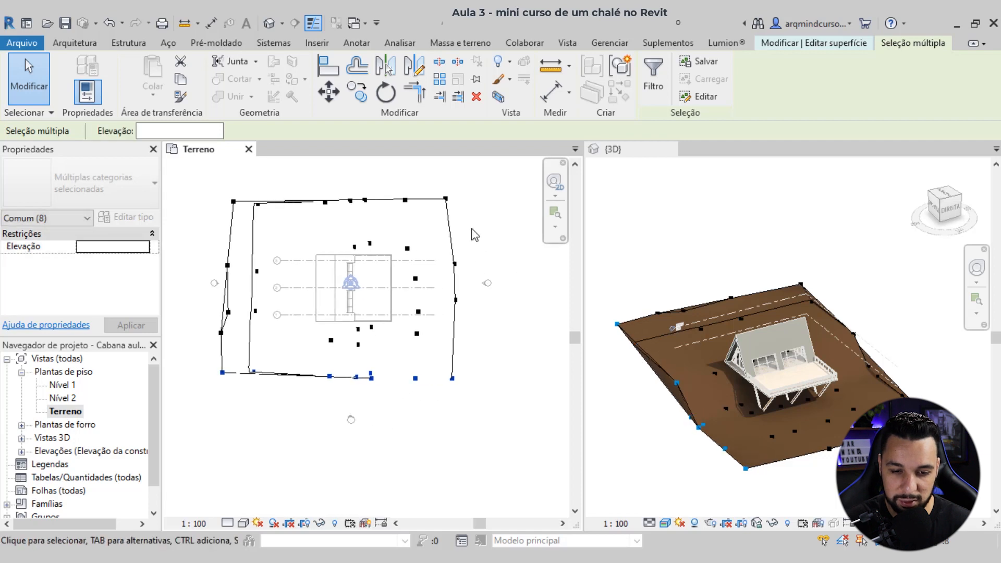
pyautogui.moveTo(480, 175); pyautogui.dragTo(447, 433)
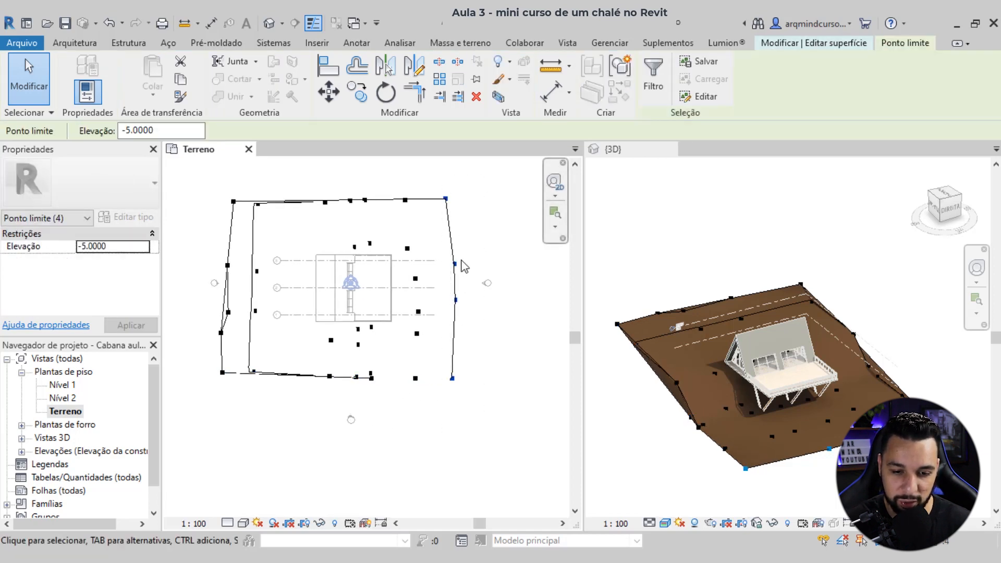
pyautogui.moveTo(456, 262); pyautogui.dragTo(489, 262)
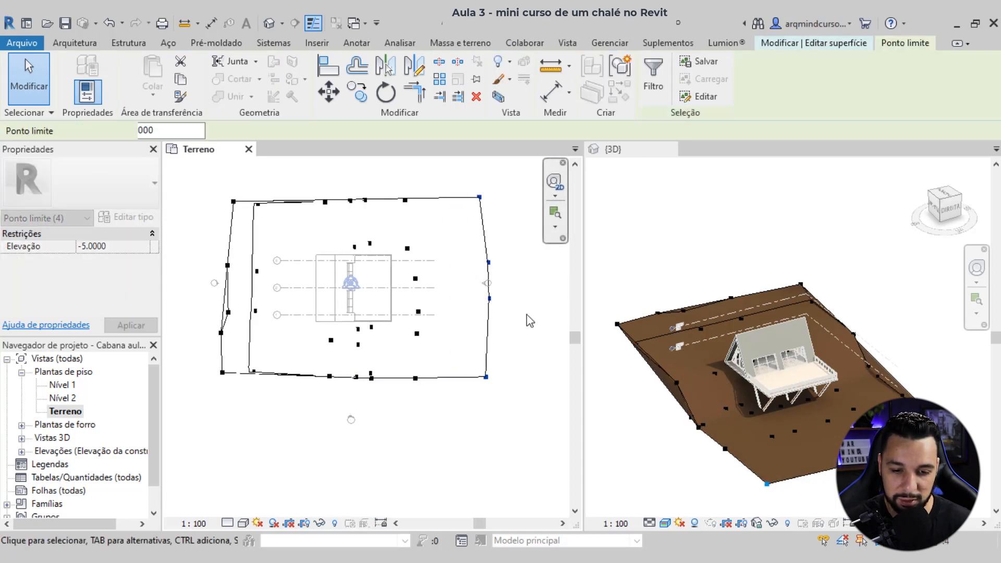
pyautogui.click(558, 344)
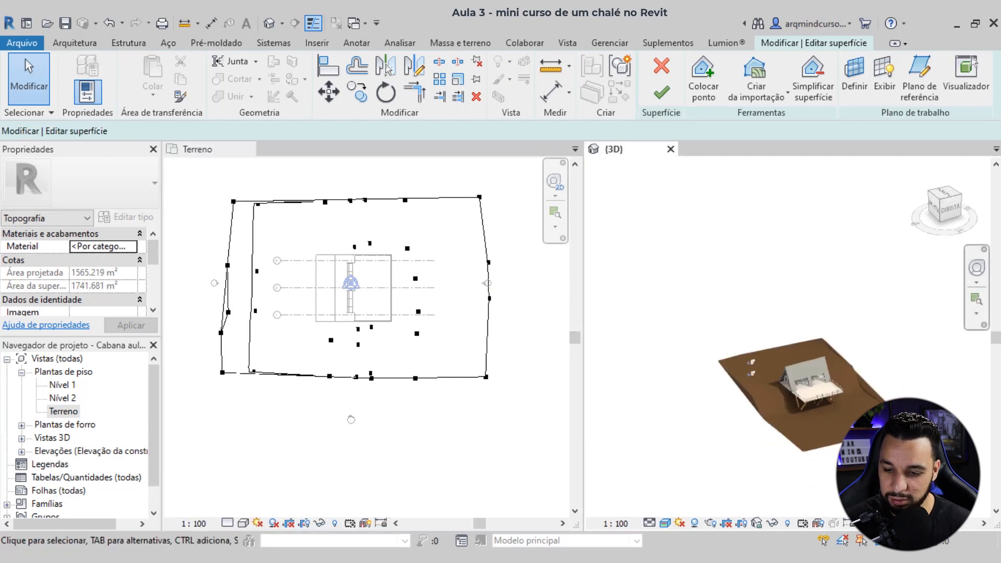
pyautogui.keyDown('shift'); pyautogui.moveTo(857, 414); pyautogui.dragTo(740, 361, button='middle'); pyautogui.keyUp('shift')
pyautogui.click(661, 93)
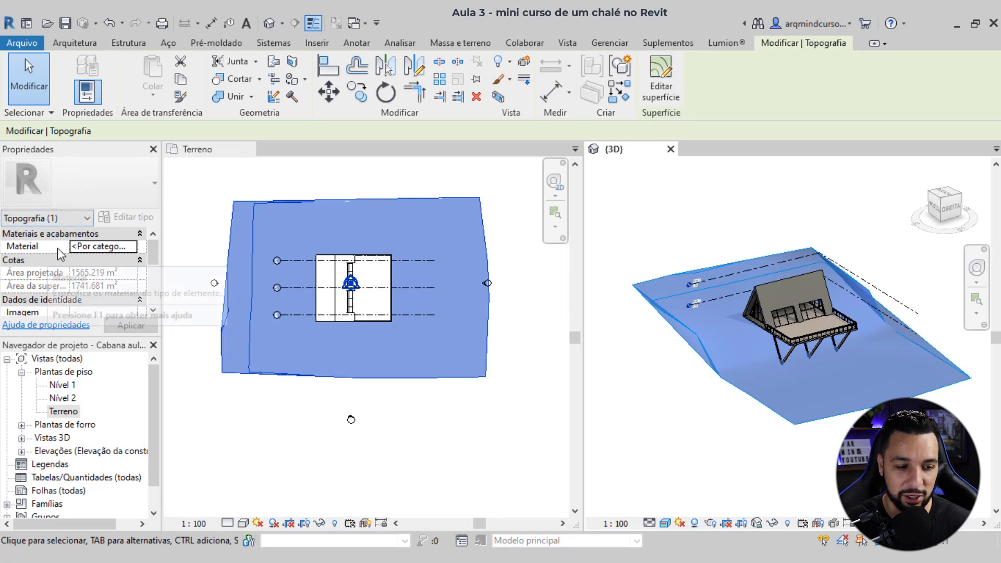
# Step: Open the material browser for the selected terrain and show its material library section
pyautogui.click(104, 248)
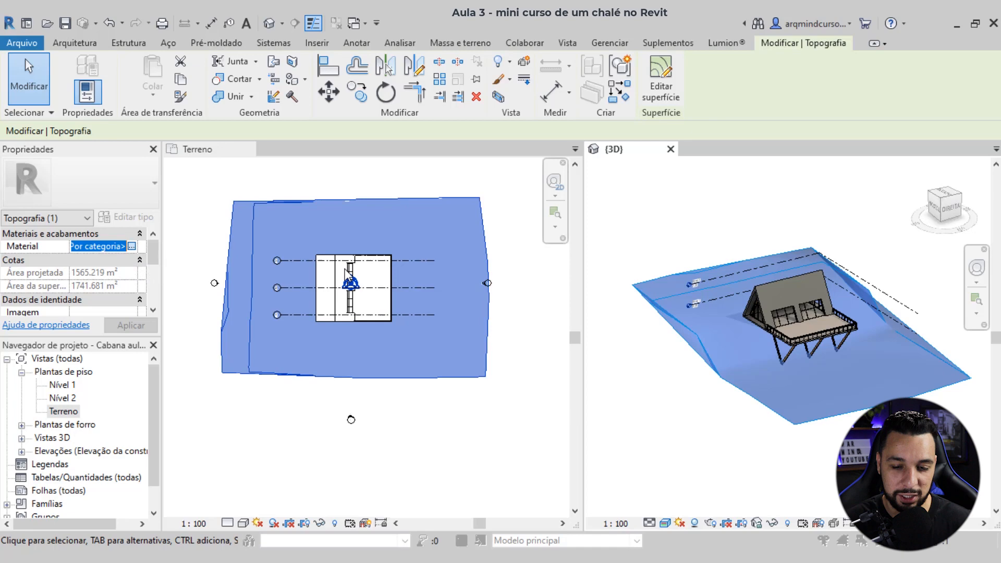
pyautogui.click(132, 246)
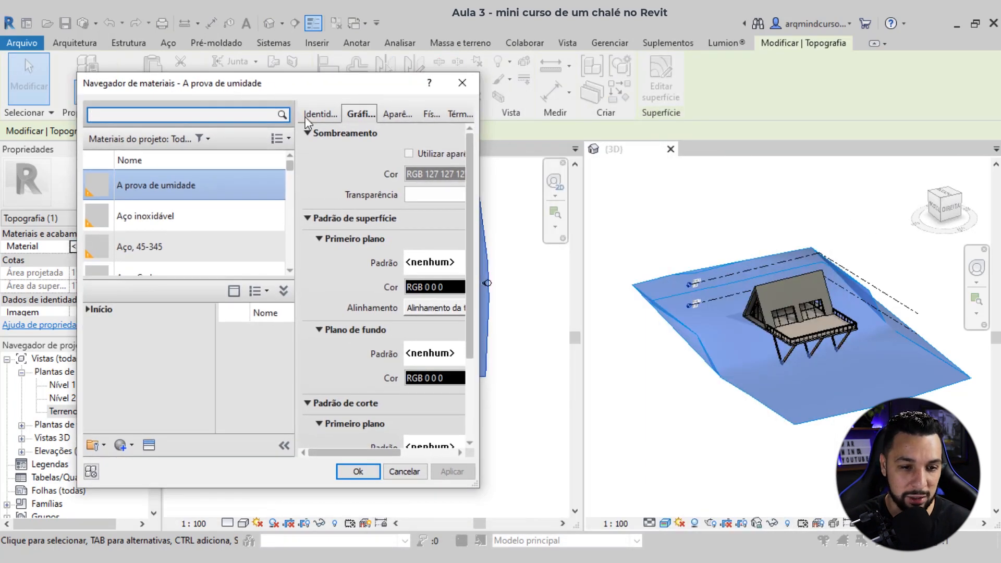
pyautogui.moveTo(122, 83); pyautogui.dragTo(257, 76)
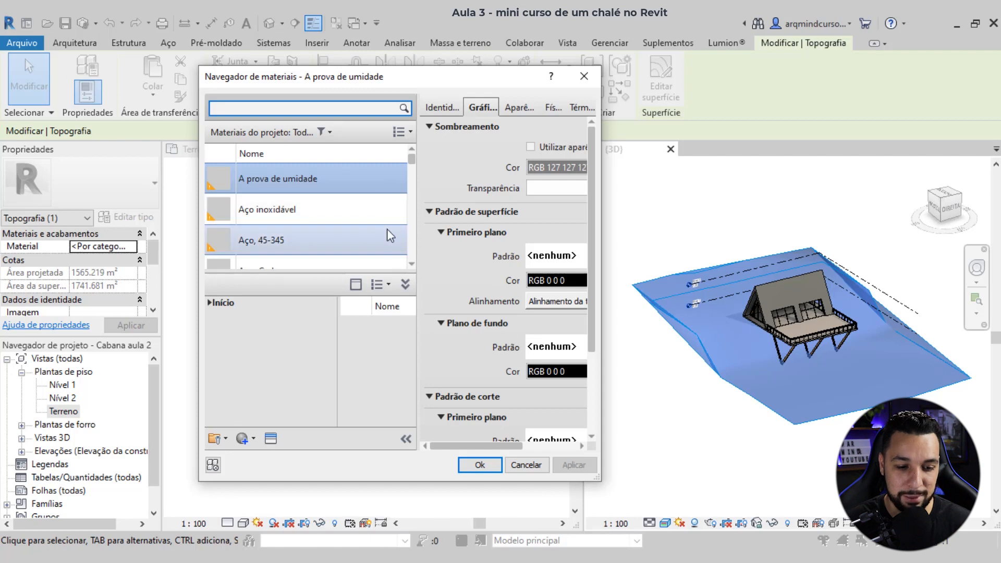
pyautogui.scroll(-1, 299, 231)
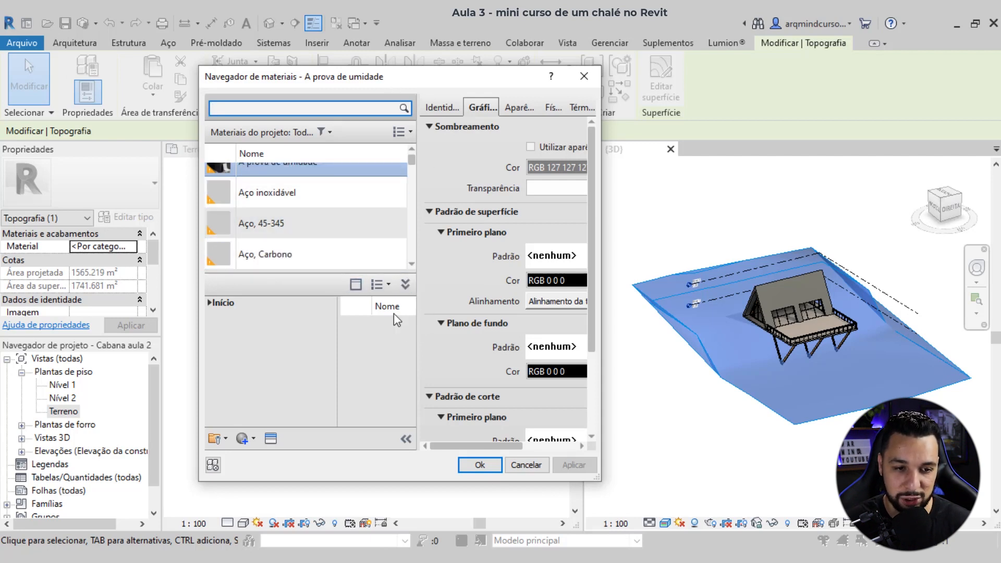
pyautogui.click(405, 284)
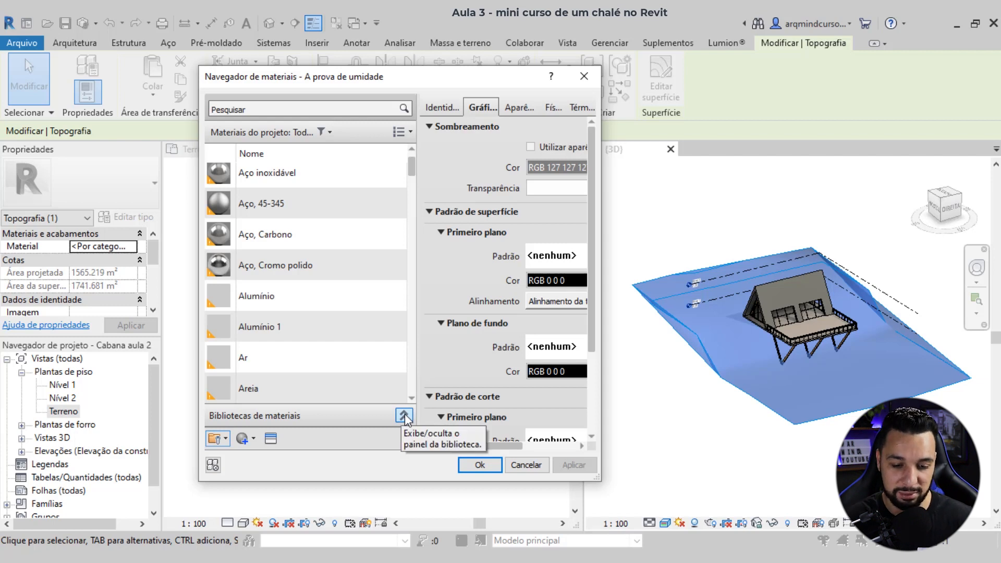
pyautogui.click(405, 416)
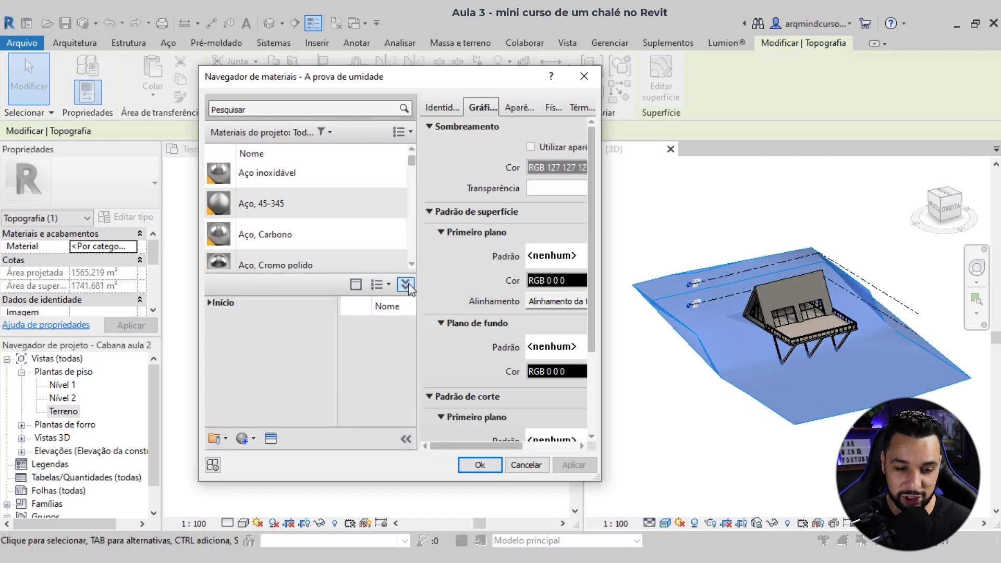
# Step: Browse the Alvenaria, Azulejo and Cerâmica categories of the Materiais AEC library, widening the browser to read the material names
pyautogui.click(209, 303)
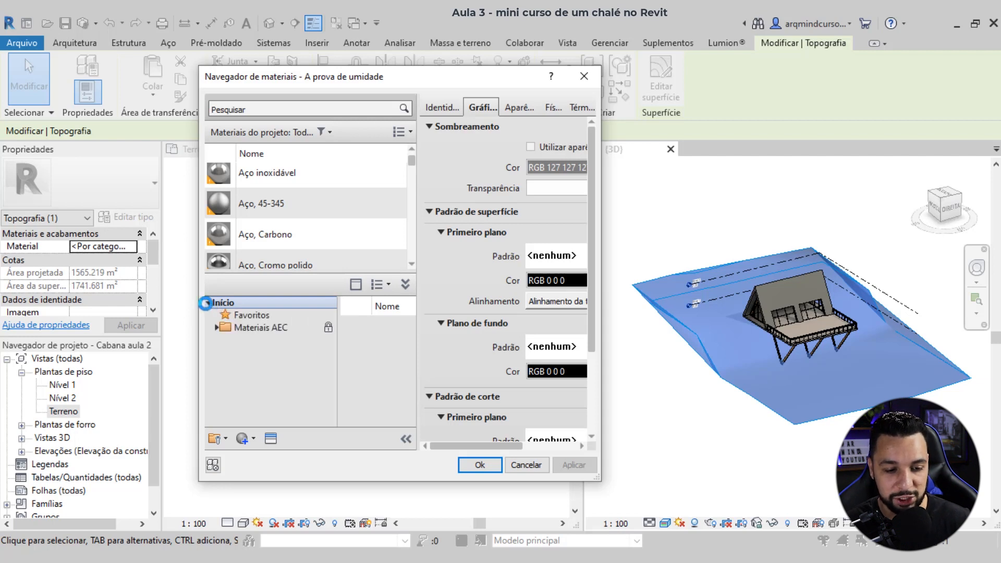
pyautogui.click(217, 328)
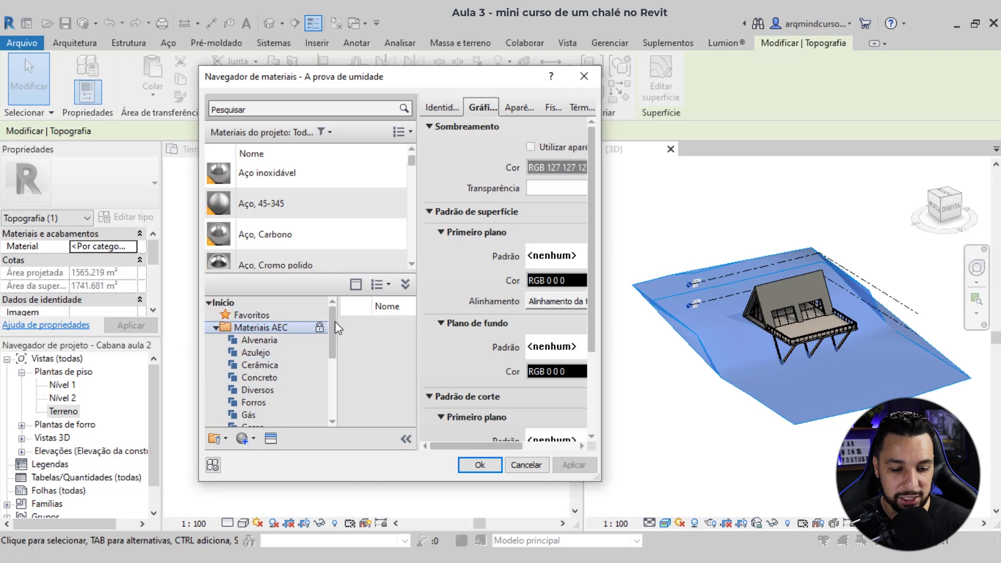
pyautogui.click(261, 341)
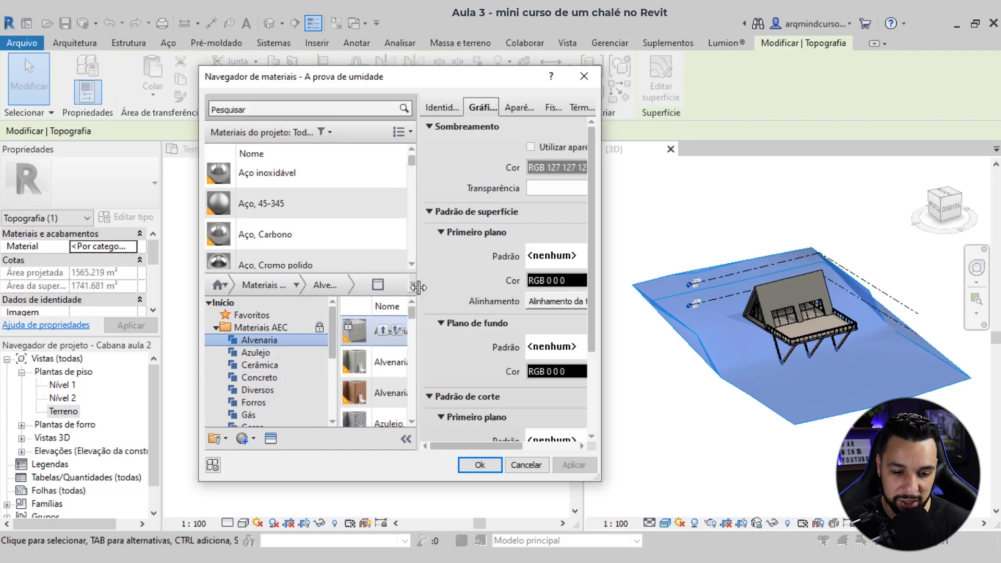
pyautogui.moveTo(606, 252); pyautogui.dragTo(672, 252)
pyautogui.scroll(-3, 389, 384)
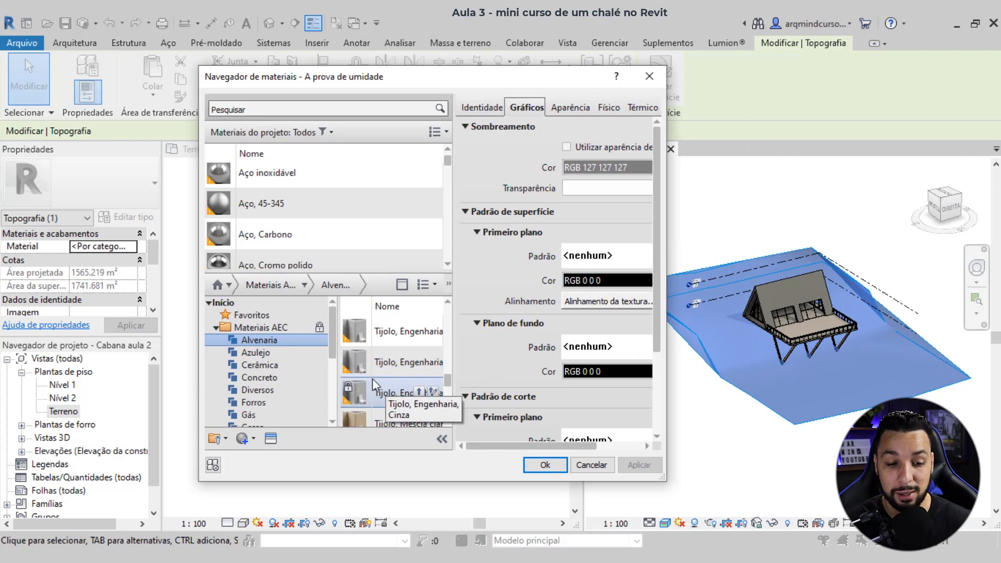
pyautogui.click(251, 349)
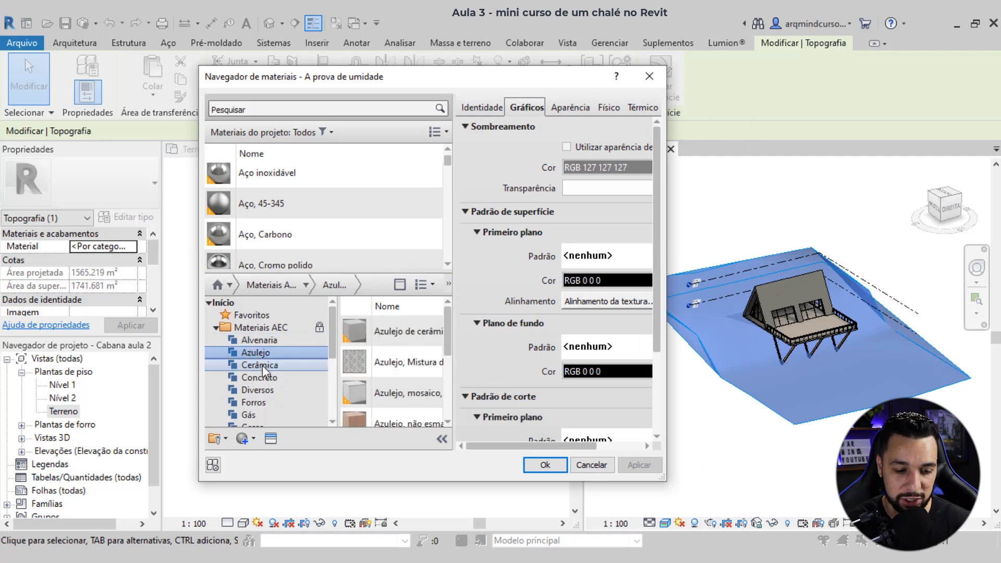
pyautogui.click(261, 365)
# Step: Add Grama from the Diversos category of the Materiais AEC library to the project and assign it to the terrain
pyautogui.click(257, 390)
pyautogui.scroll(-3, 446, 328)
pyautogui.scroll(-3, 439, 343)
pyautogui.scroll(-2, 441, 366)
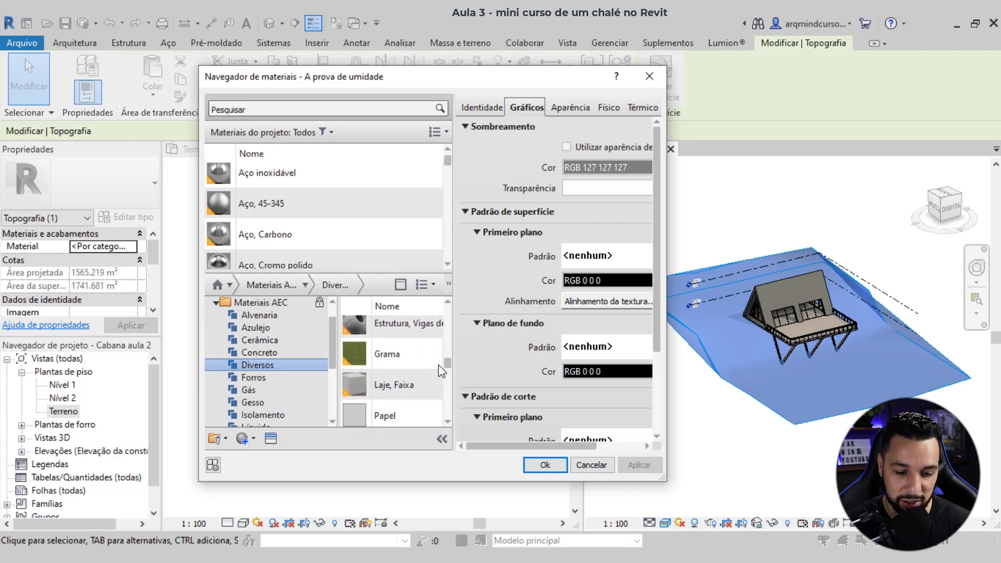
pyautogui.click(412, 365)
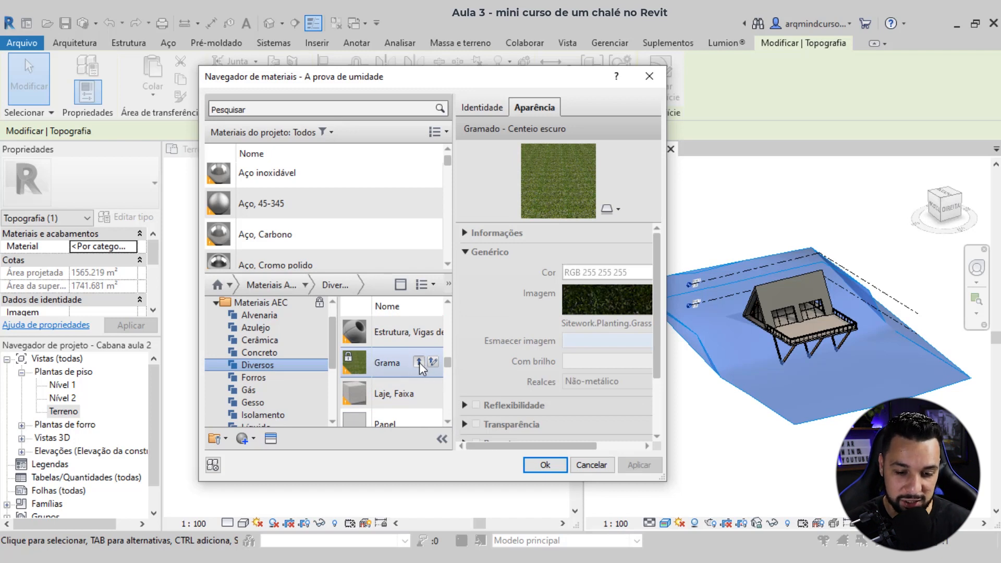
pyautogui.click(419, 362)
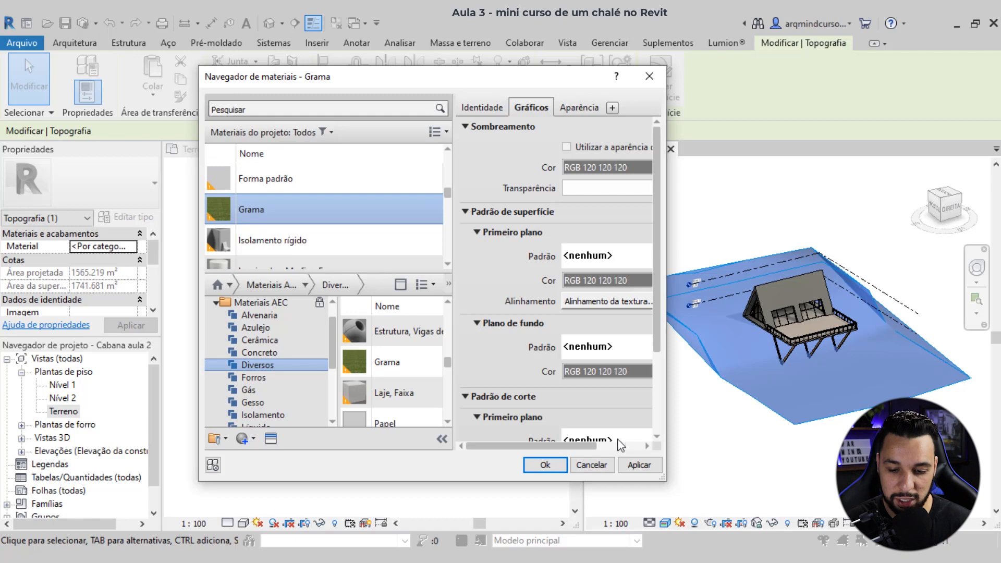
pyautogui.click(638, 465)
pyautogui.click(545, 465)
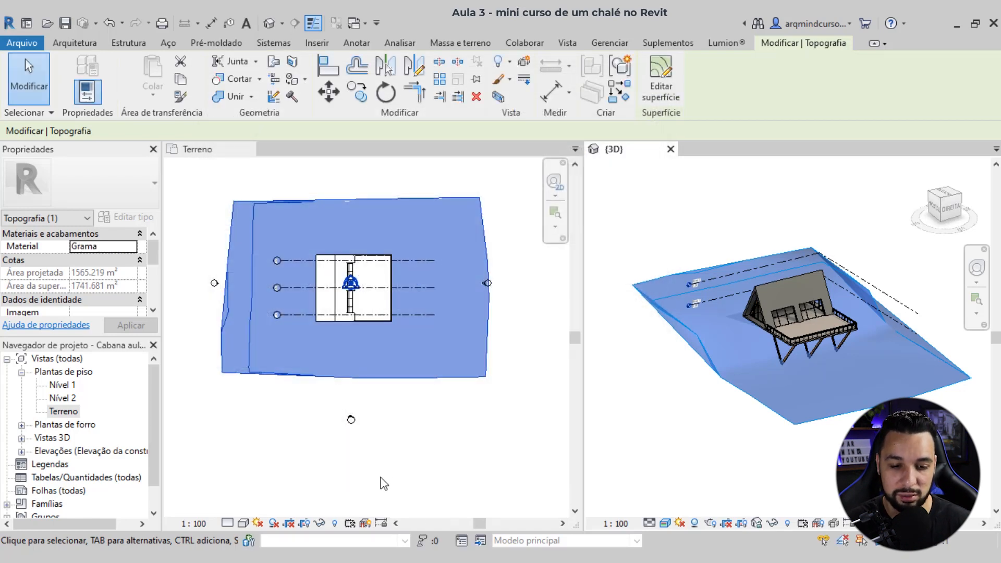
# Step: Deselect the terrain, inspect its grass material in 3D, and combine the tiled views into tabs with the 3D view in front
pyautogui.click(671, 212)
pyautogui.scroll(2, 765, 413)
pyautogui.keyDown('shift'); pyautogui.moveTo(838, 396); pyautogui.dragTo(652, 365, button='middle'); pyautogui.keyUp('shift')
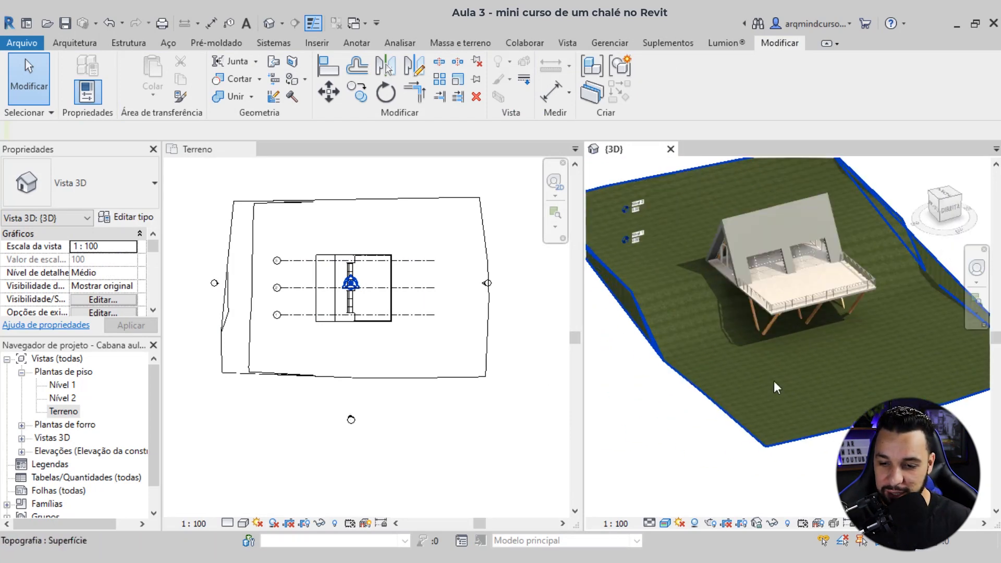
pyautogui.keyDown('shift'); pyautogui.moveTo(775, 380); pyautogui.dragTo(758, 398, button='middle'); pyautogui.keyUp('shift')
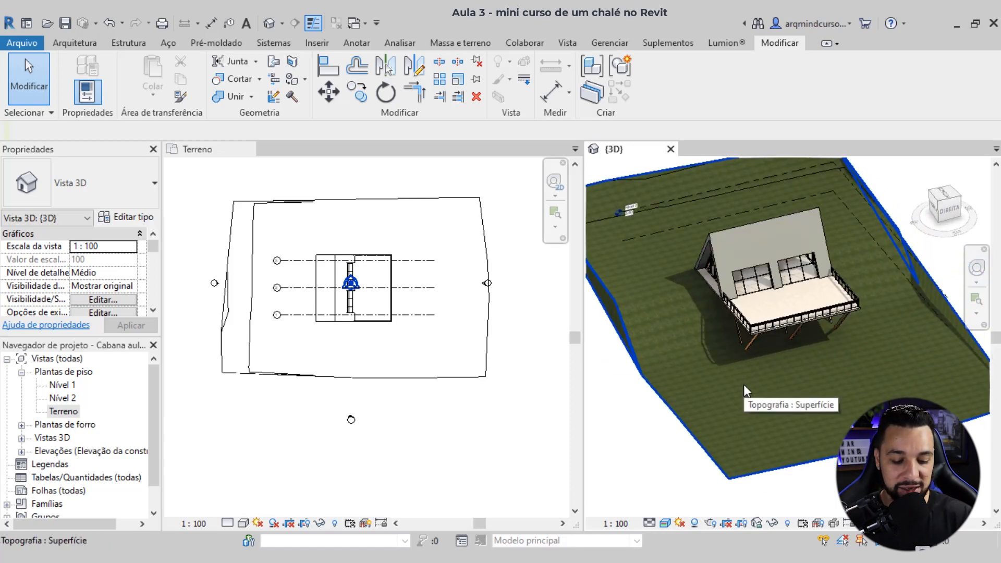
pyautogui.press('t')
pyautogui.press('w')
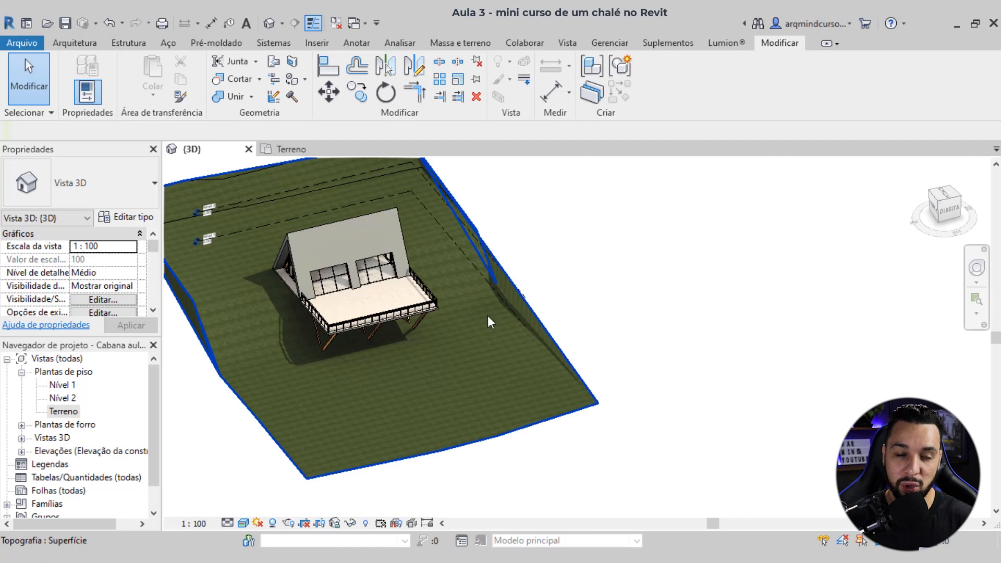
pyautogui.scroll(-2, 405, 270)
pyautogui.moveTo(405, 270); pyautogui.dragTo(506, 286, button='middle')
pyautogui.click(543, 291)
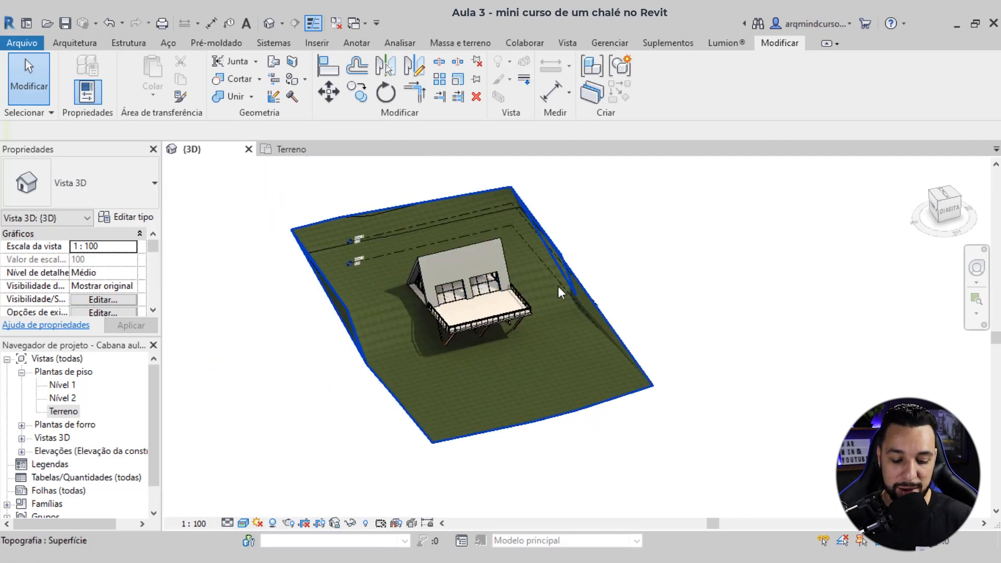
# Step: Tile the 3D and Terreno views side by side and return them to tabbed views
pyautogui.press('w')
pyautogui.press('t')
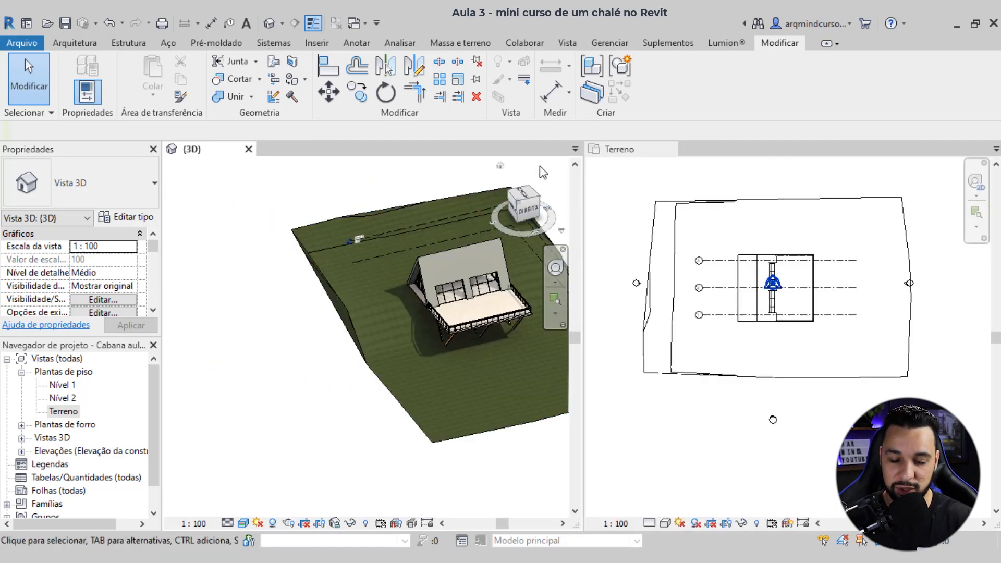
pyautogui.press('t')
pyautogui.press('w')
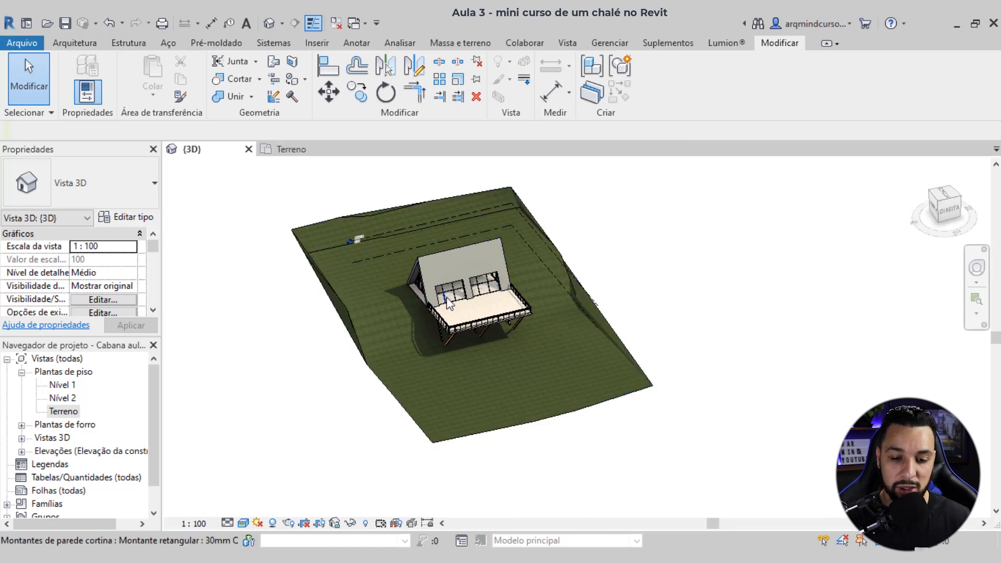
# Step: Enable the section box (Caixa de corte) for the 3D view and apply the change
pyautogui.scroll(3, 439, 285)
pyautogui.keyDown('shift'); pyautogui.moveTo(554, 349); pyautogui.dragTo(584, 336, button='middle'); pyautogui.keyUp('shift')
pyautogui.scroll(-2, 719, 333)
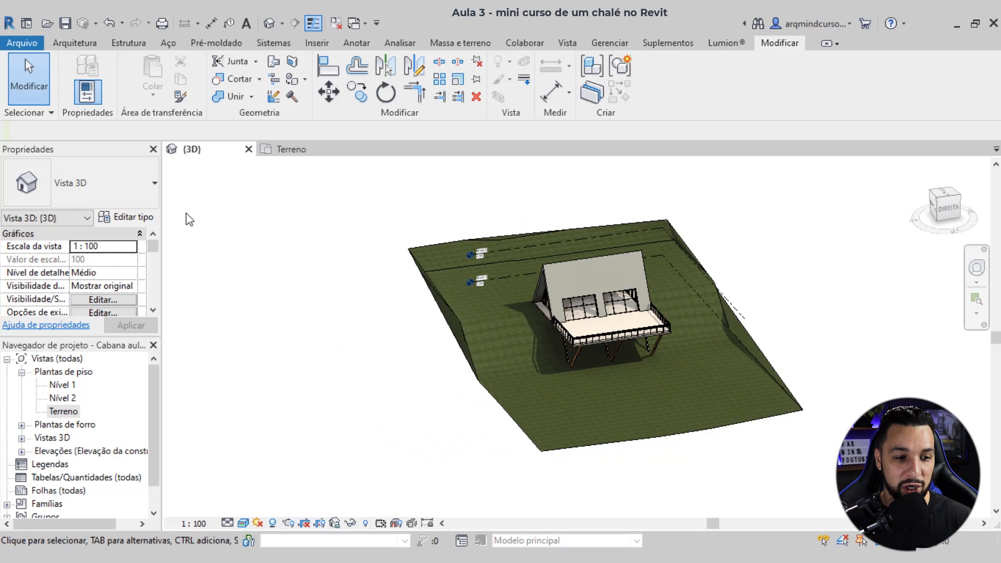
pyautogui.moveTo(156, 247); pyautogui.dragTo(159, 280)
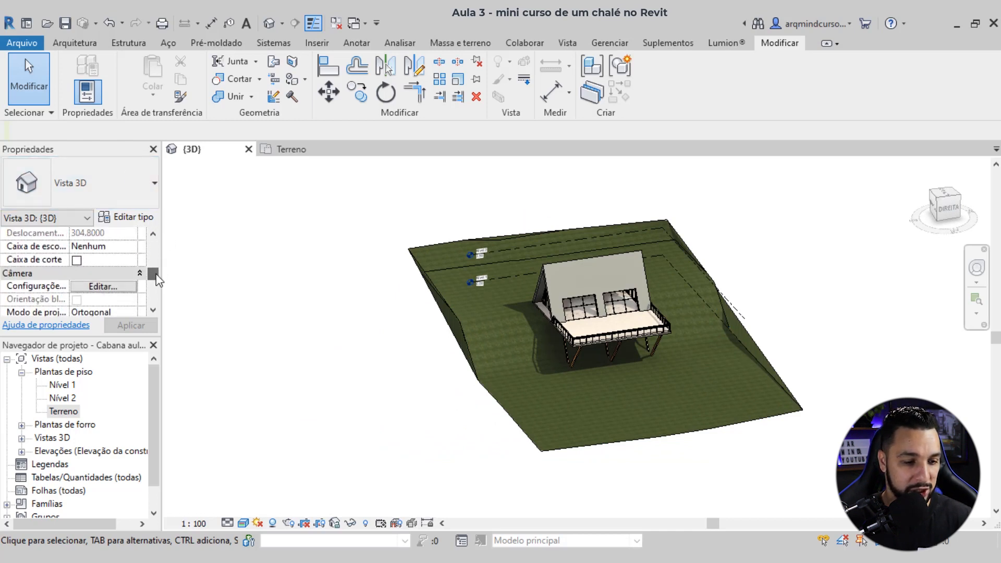
pyautogui.click(77, 261)
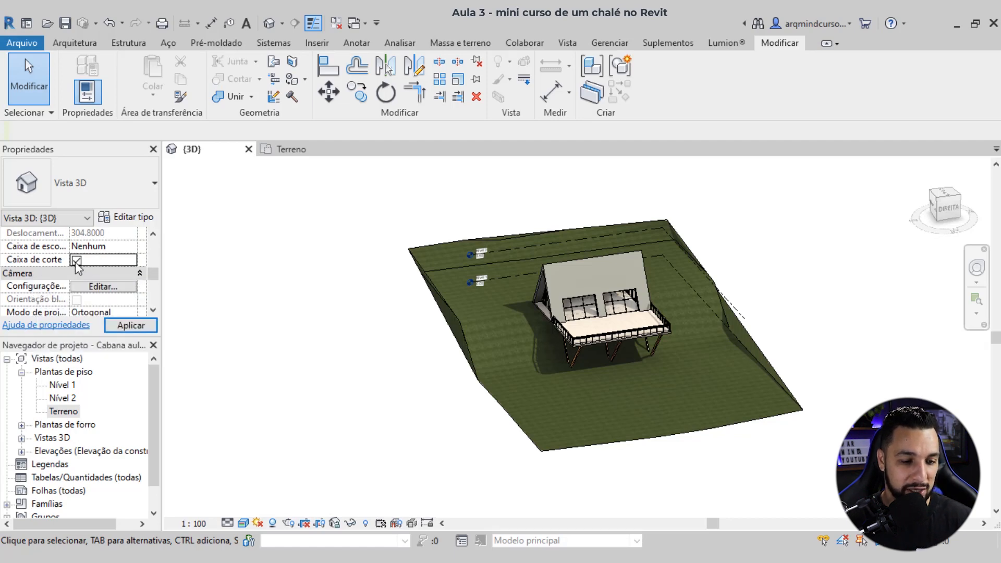
pyautogui.click(131, 325)
# Step: Select the section box and pull its side faces inward so they cut cleanly through the terrain's edges
pyautogui.keyDown('shift'); pyautogui.moveTo(438, 368); pyautogui.dragTo(518, 358, button='middle'); pyautogui.keyUp('shift')
pyautogui.click(563, 296)
pyautogui.moveTo(497, 324); pyautogui.dragTo(524, 318)
pyautogui.keyDown('shift'); pyautogui.moveTo(524, 319); pyautogui.dragTo(647, 360, button='middle'); pyautogui.keyUp('shift')
pyautogui.moveTo(696, 313); pyautogui.dragTo(675, 323)
pyautogui.keyDown('shift'); pyautogui.moveTo(552, 420); pyautogui.dragTo(483, 346, button='middle'); pyautogui.keyUp('shift')
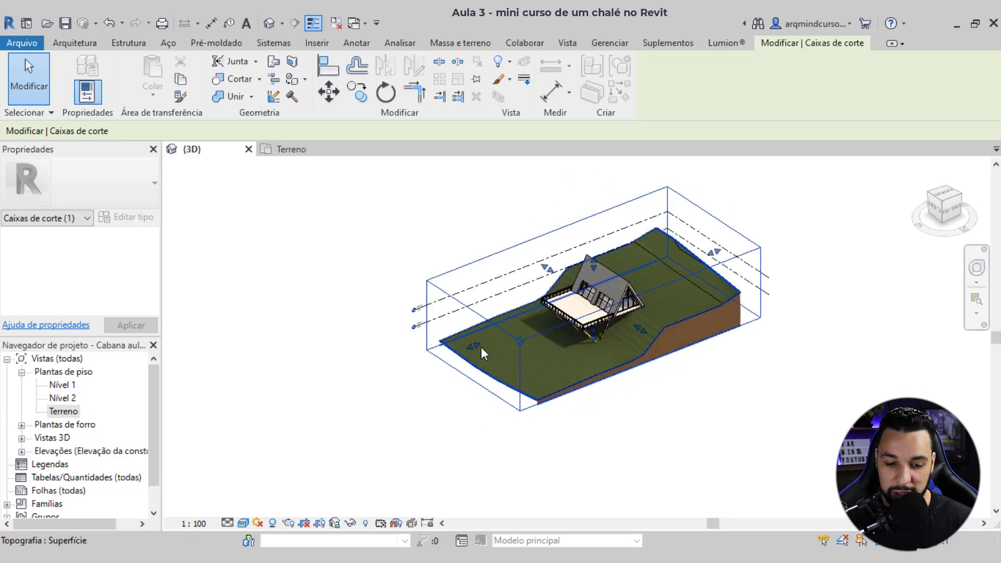
pyautogui.moveTo(469, 347); pyautogui.dragTo(502, 343)
pyautogui.keyDown('shift'); pyautogui.moveTo(759, 402); pyautogui.dragTo(678, 375, button='middle'); pyautogui.keyUp('shift')
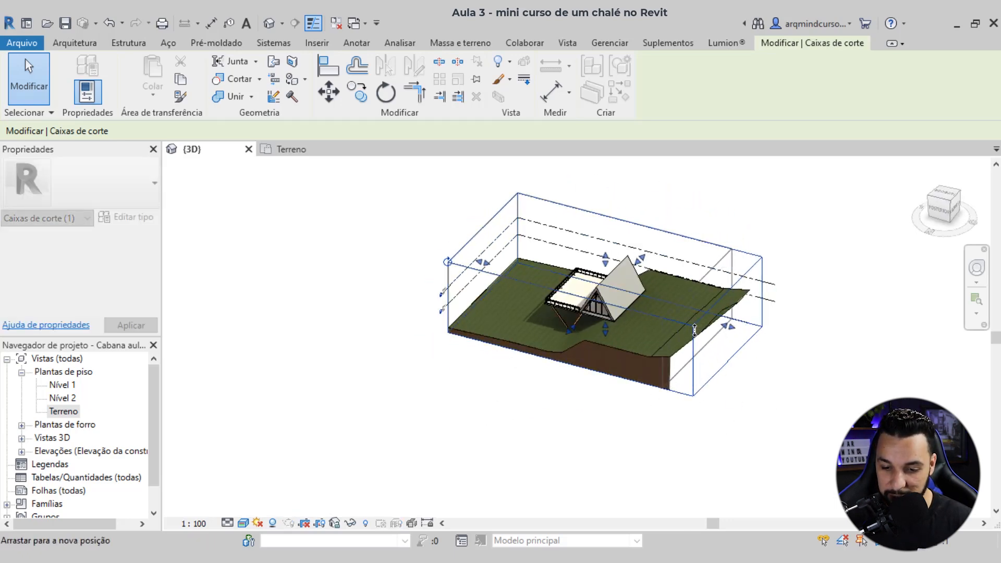
# Step: Lower the section box's top face until it cuts through the chalet's roof
pyautogui.click(462, 407)
pyautogui.keyDown('shift'); pyautogui.moveTo(462, 407); pyautogui.dragTo(713, 347, button='middle'); pyautogui.keyUp('shift')
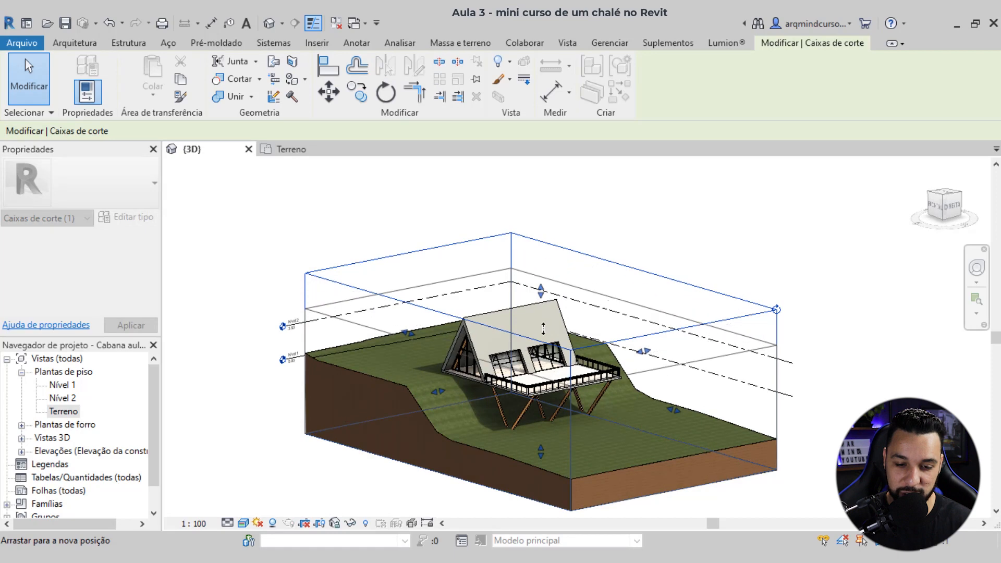
pyautogui.moveTo(544, 328); pyautogui.dragTo(543, 342)
pyautogui.keyDown('shift'); pyautogui.moveTo(381, 391); pyautogui.dragTo(541, 344, button='middle'); pyautogui.keyUp('shift')
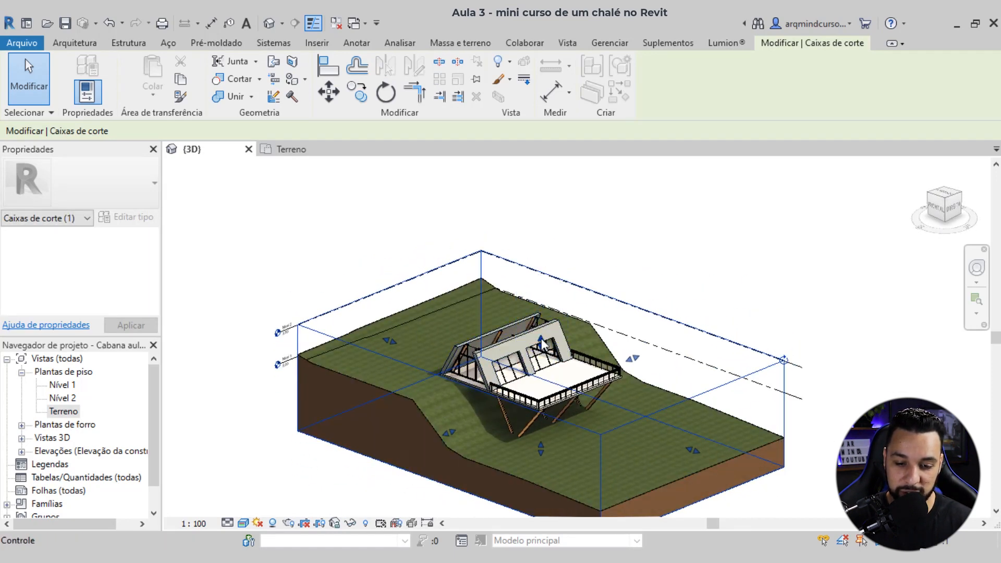